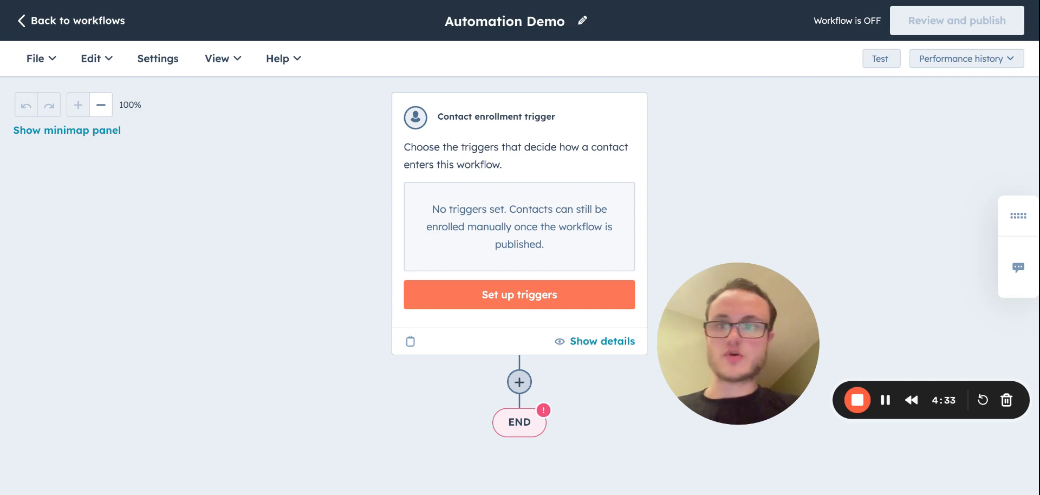
Set the workflow's goal so contacts unenroll once they have filled out the Contact Us Form on any page, and save it.
{"action": "left_click", "coordinate": [99, 71]}
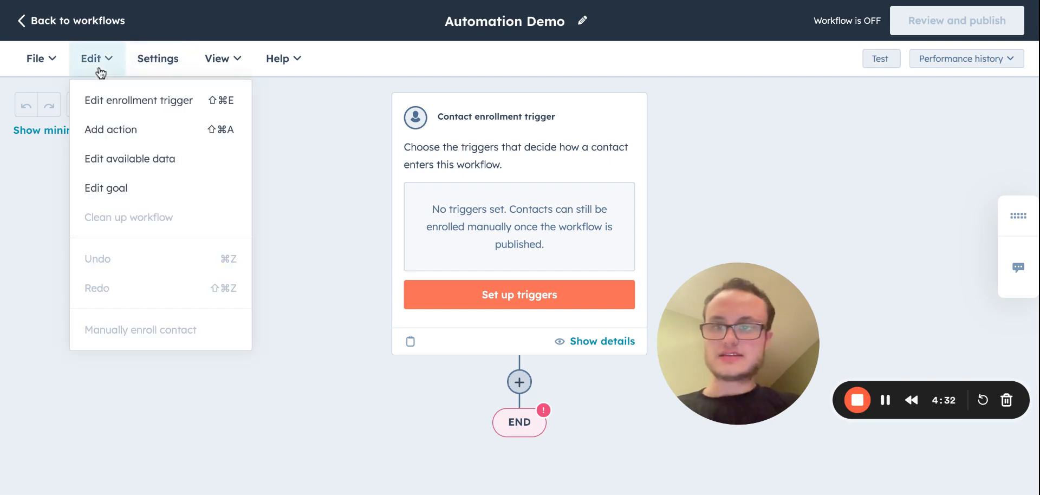
{"action": "left_click", "coordinate": [95, 194]}
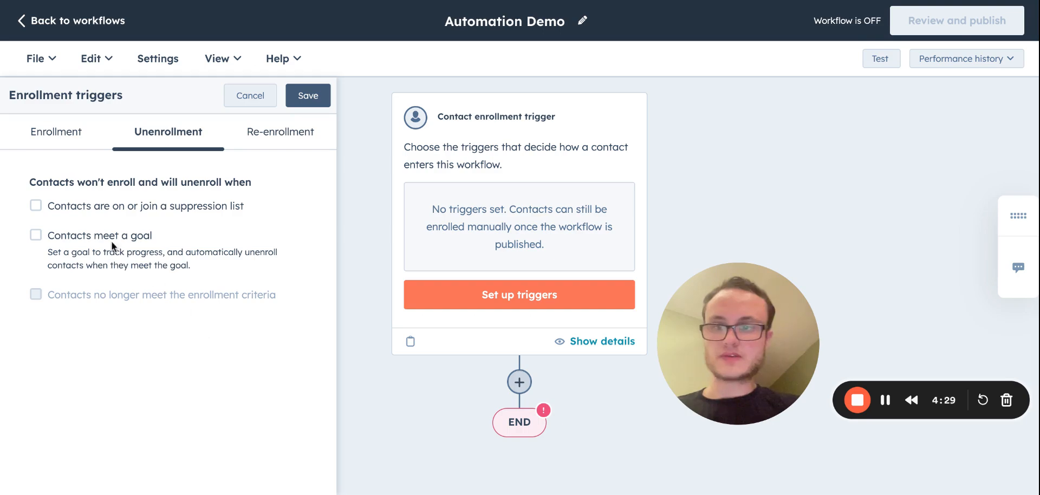
{"action": "left_click", "coordinate": [36, 235]}
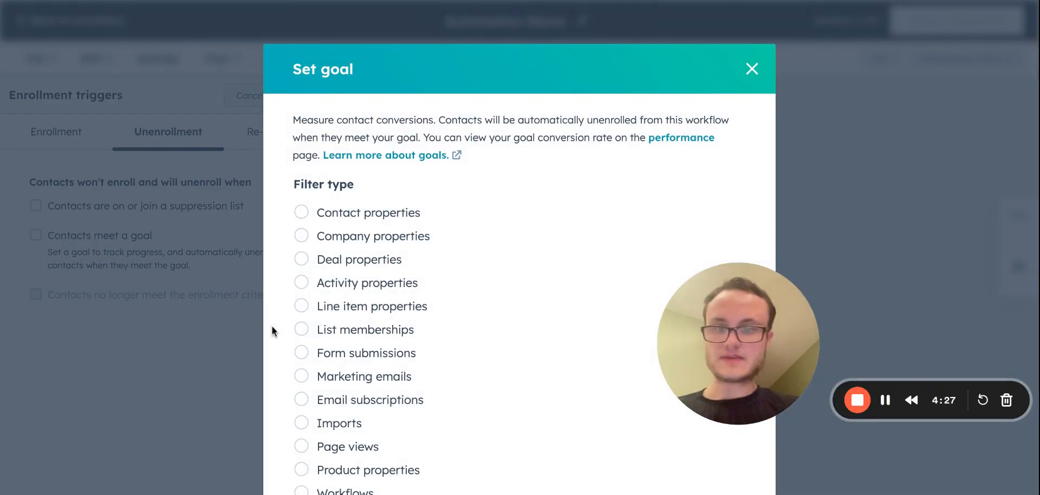
{"action": "left_click", "coordinate": [303, 353]}
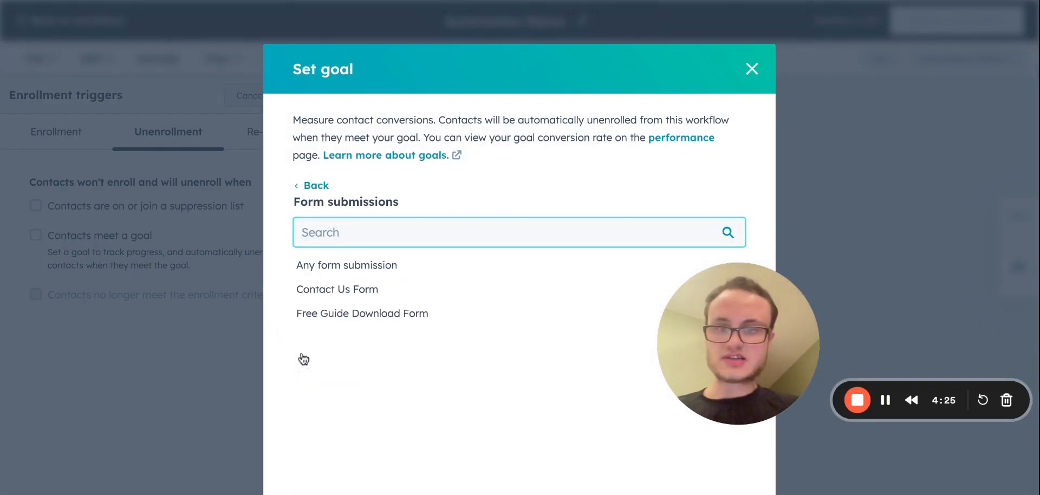
{"action": "left_click", "coordinate": [362, 295]}
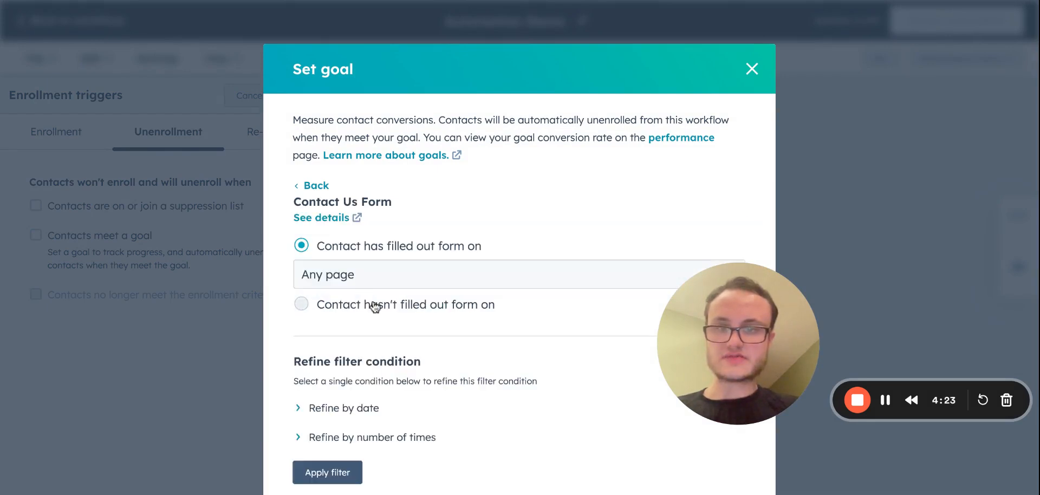
{"action": "left_click", "coordinate": [327, 472]}
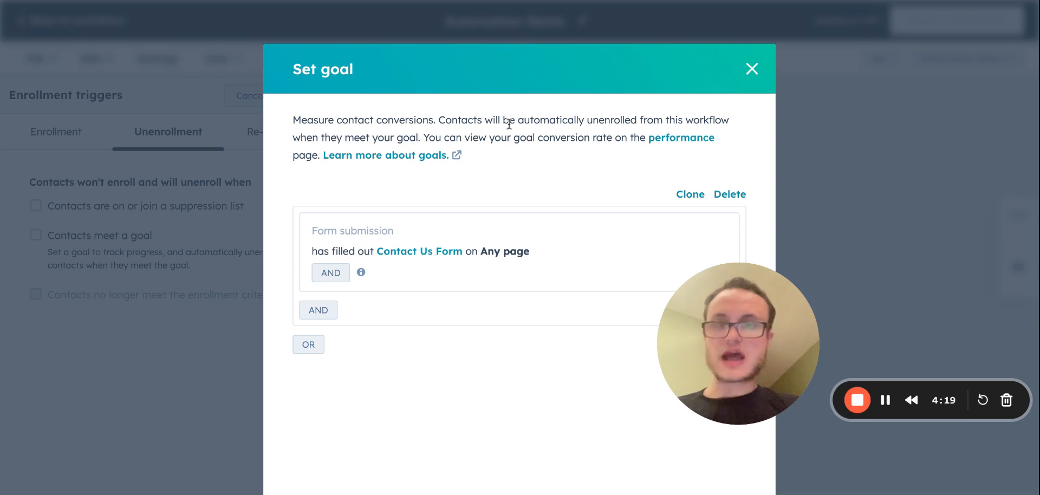
{"action": "left_click_drag", "start_coordinate": [508, 125], "coordinate": [487, 494]}
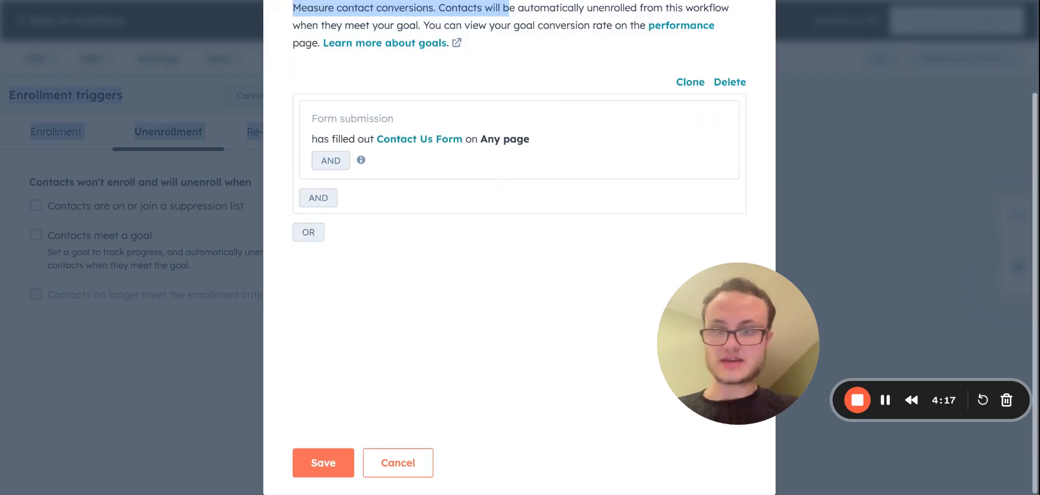
{"action": "left_click", "coordinate": [314, 469]}
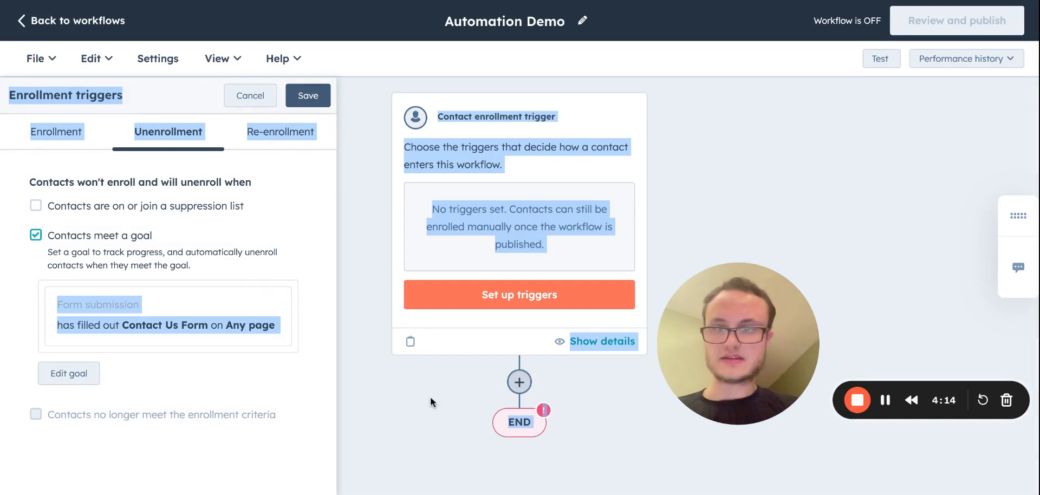
{"action": "left_click", "coordinate": [318, 101]}
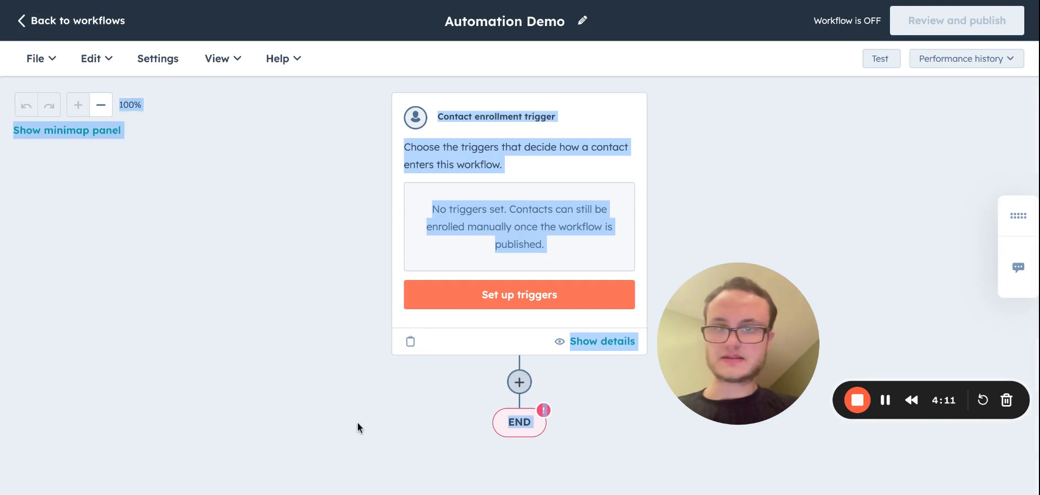
{"action": "left_click", "coordinate": [356, 419]}
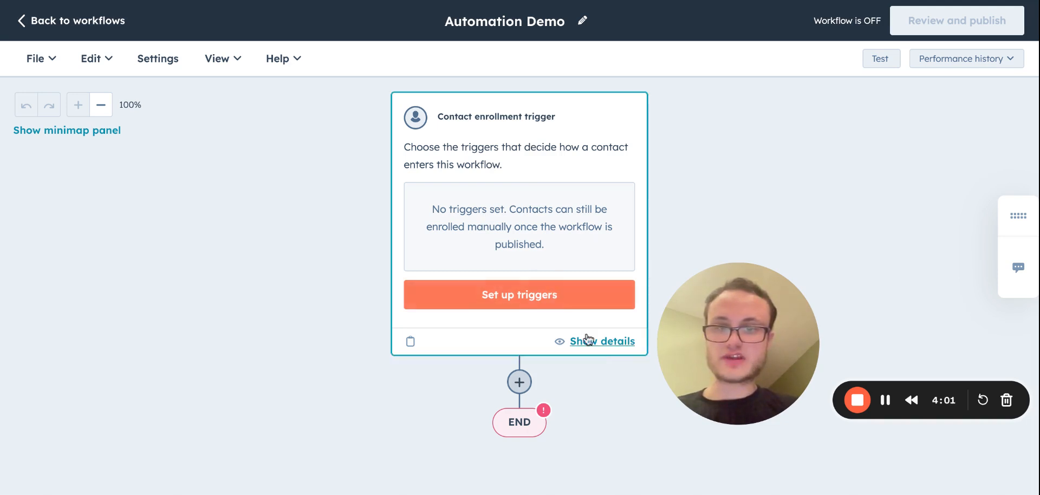
Set up an event-based enrollment trigger that fires when a contact completes a form submission.
{"action": "left_click", "coordinate": [558, 294]}
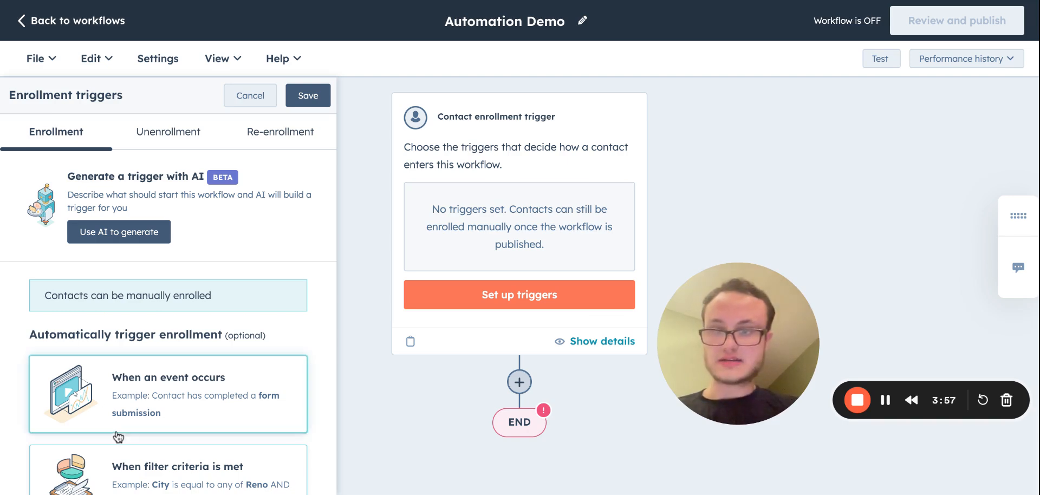
{"action": "left_click", "coordinate": [161, 401]}
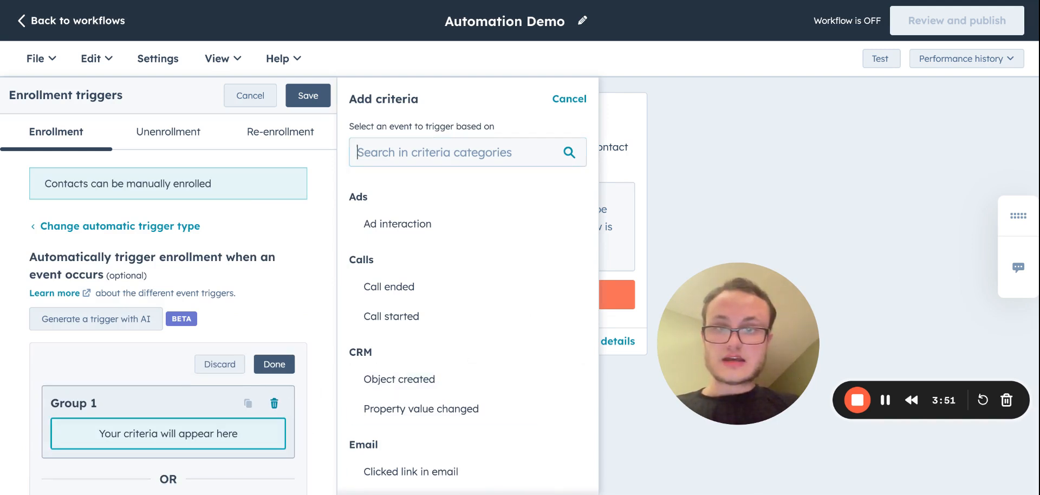
{"action": "type", "text": "Form"}
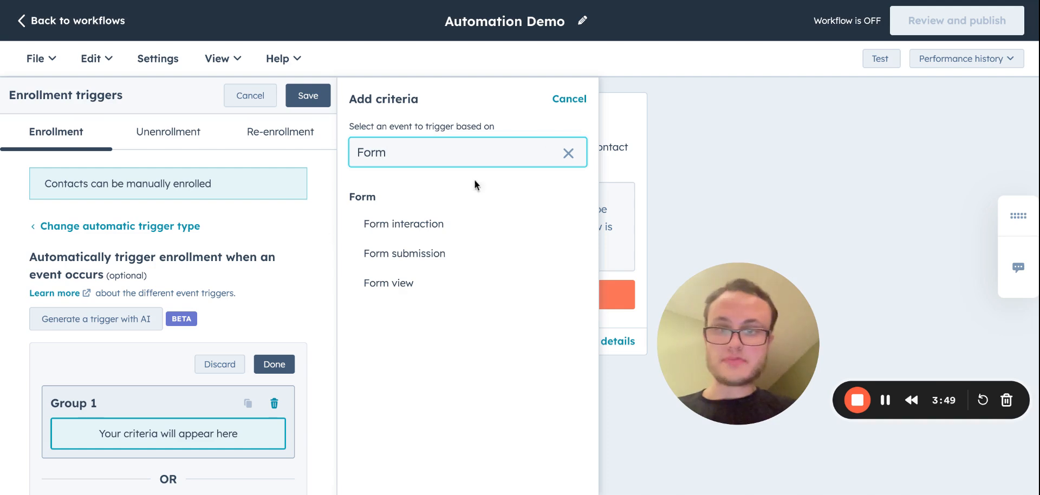
{"action": "left_click", "coordinate": [406, 254]}
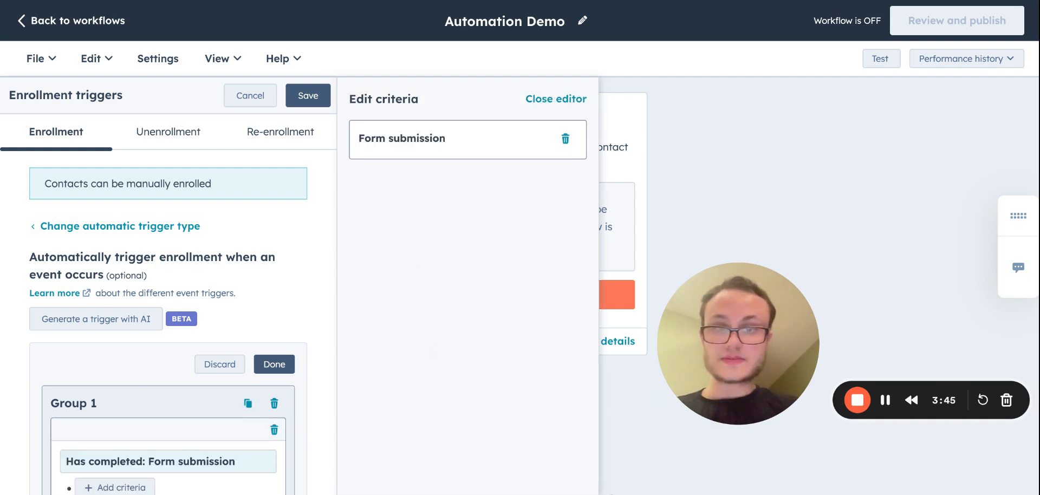
Restrict the form submission trigger to form name is any of Free Guide Download Form, and save the enrollment trigger.
{"action": "left_click", "coordinate": [108, 486]}
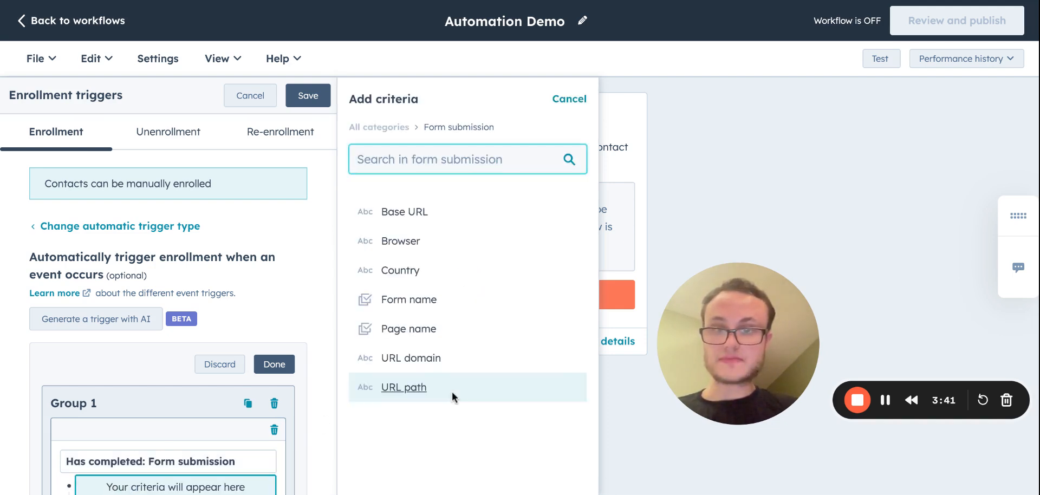
{"action": "left_click", "coordinate": [430, 300]}
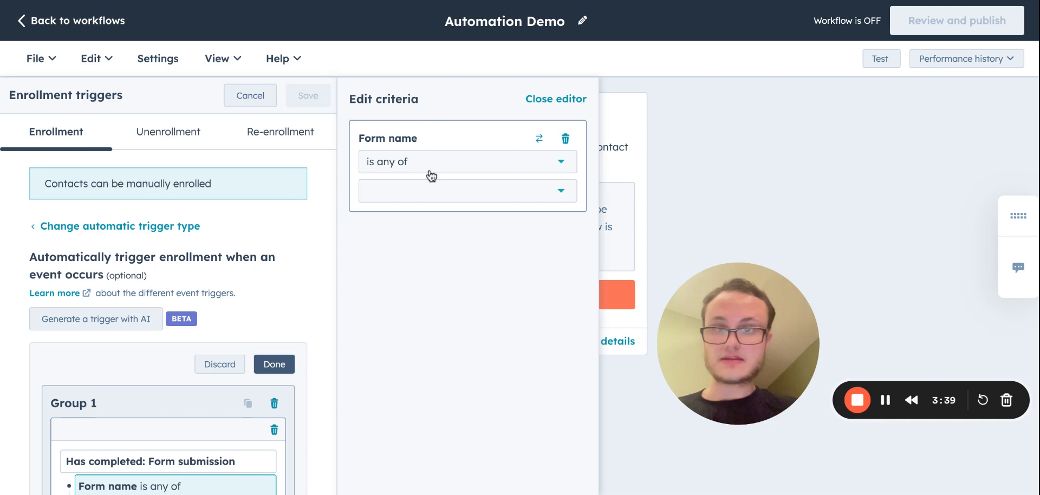
{"action": "left_click", "coordinate": [424, 190]}
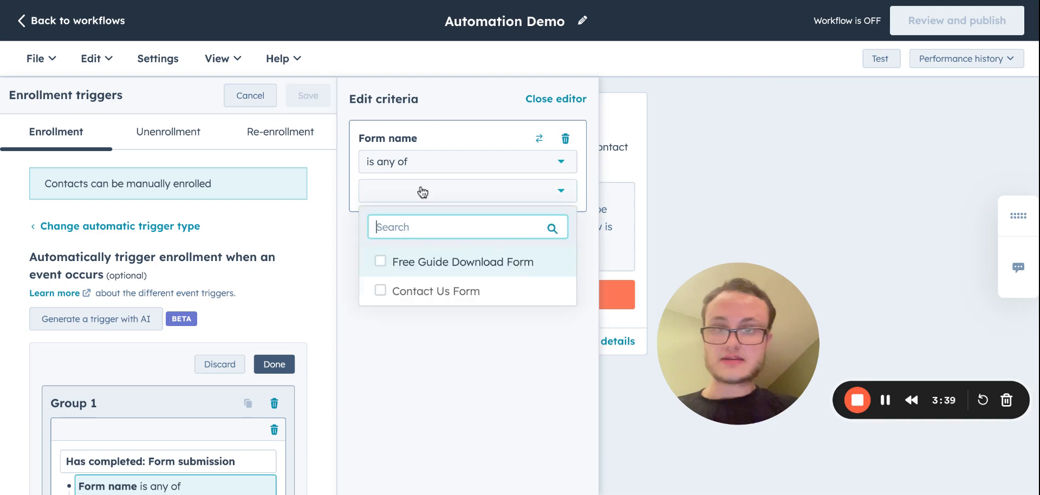
{"action": "left_click", "coordinate": [380, 261]}
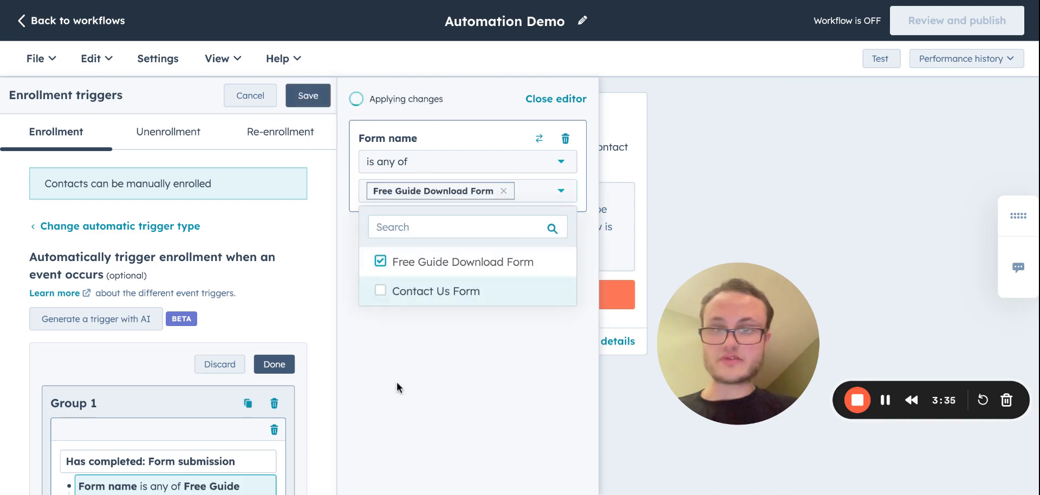
{"action": "left_click", "coordinate": [400, 386]}
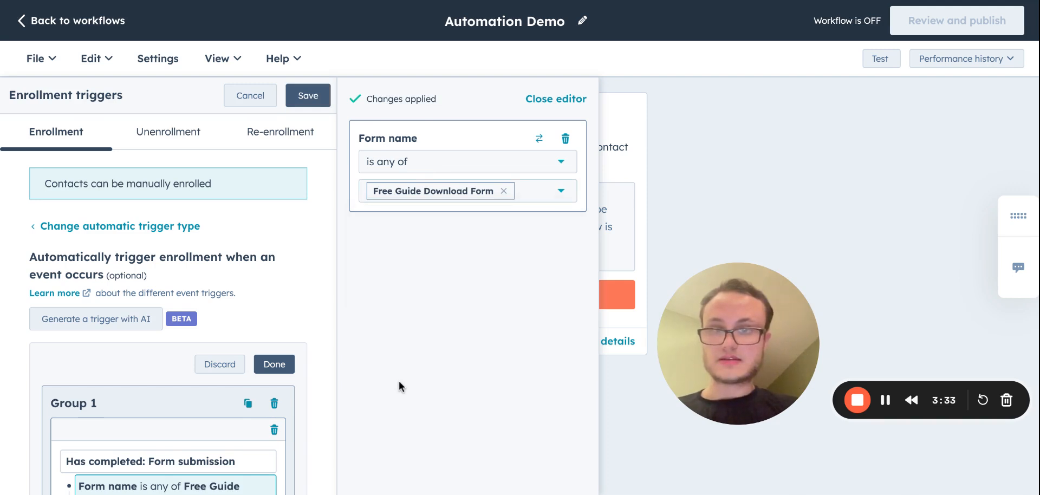
{"action": "left_click", "coordinate": [306, 98]}
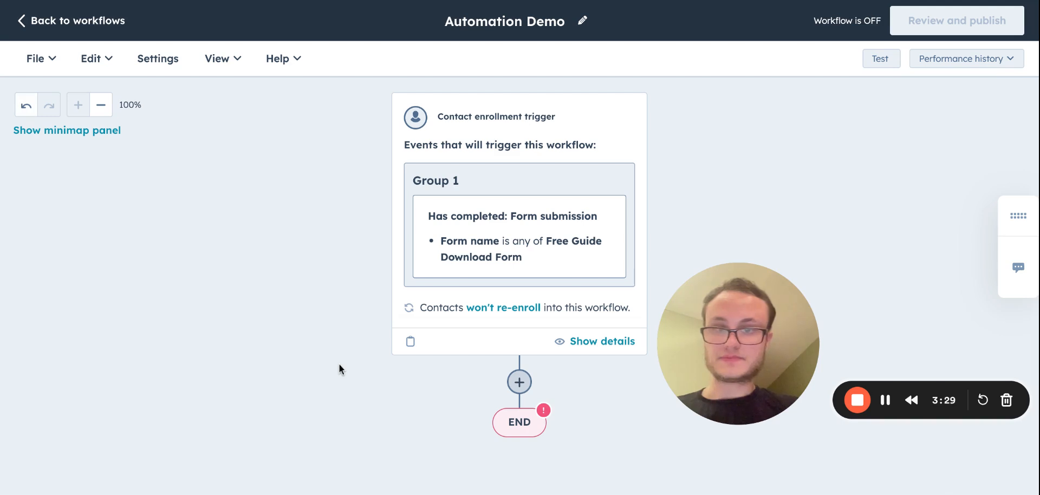
Add a Send email action after the enrollment trigger that sends Email #1 (Welcome Email) to the enrolled contact.
{"action": "left_click", "coordinate": [521, 383]}
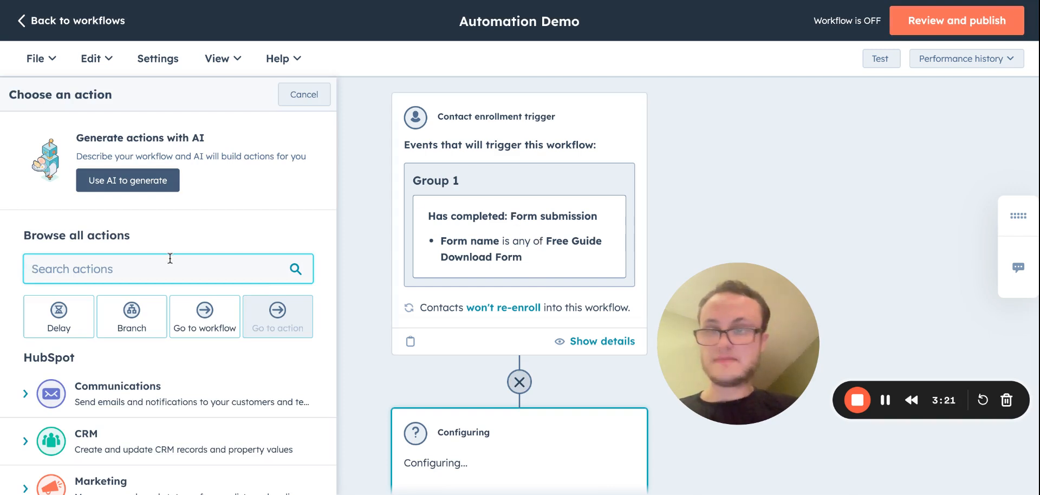
{"action": "left_click", "coordinate": [112, 391]}
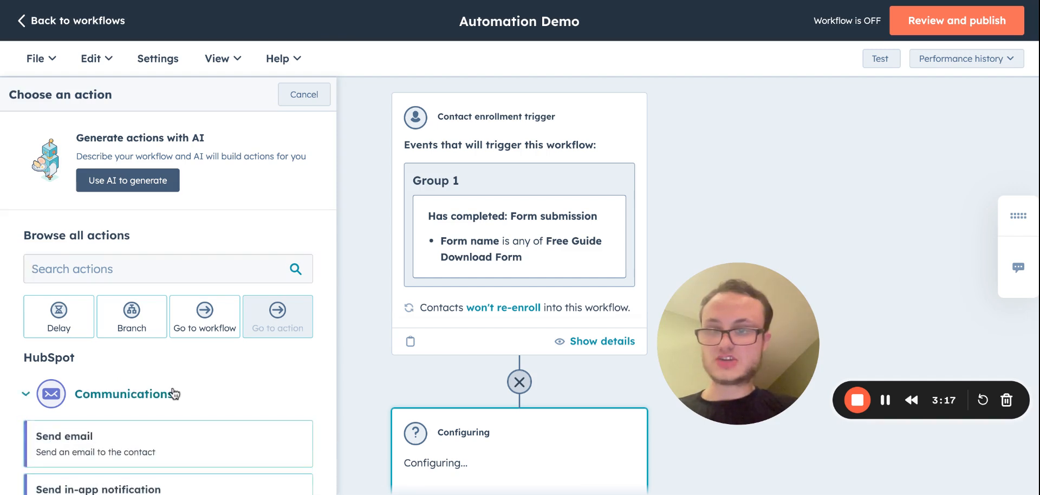
{"action": "left_click", "coordinate": [94, 448]}
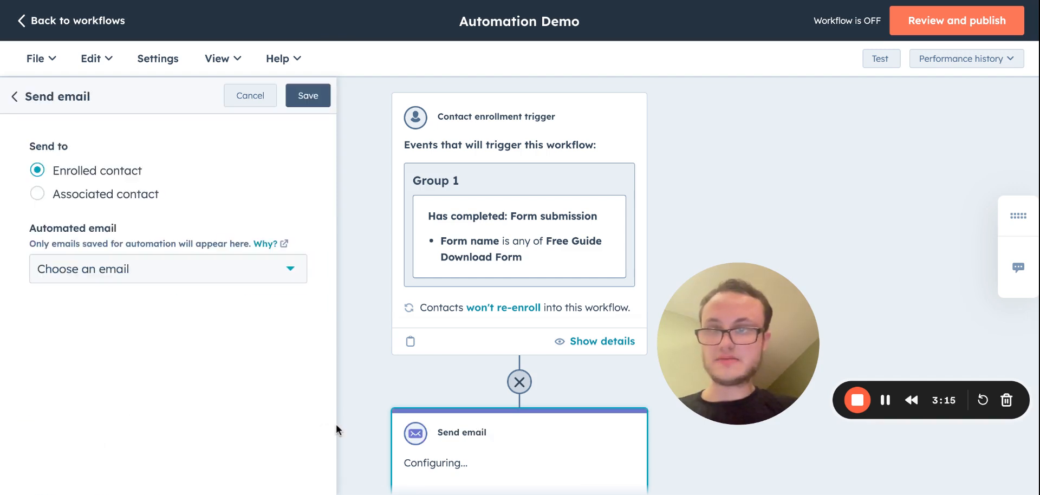
{"action": "left_click", "coordinate": [178, 269]}
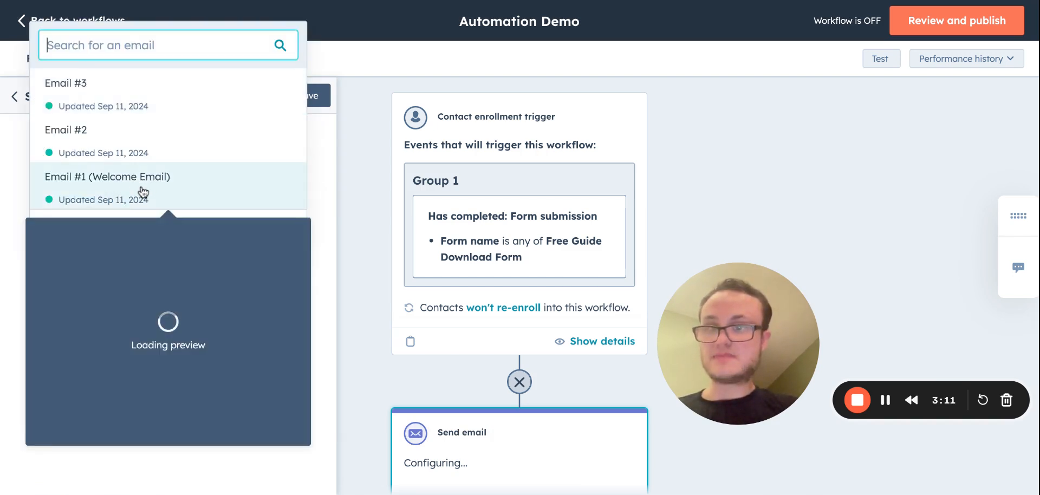
{"action": "left_click", "coordinate": [147, 189]}
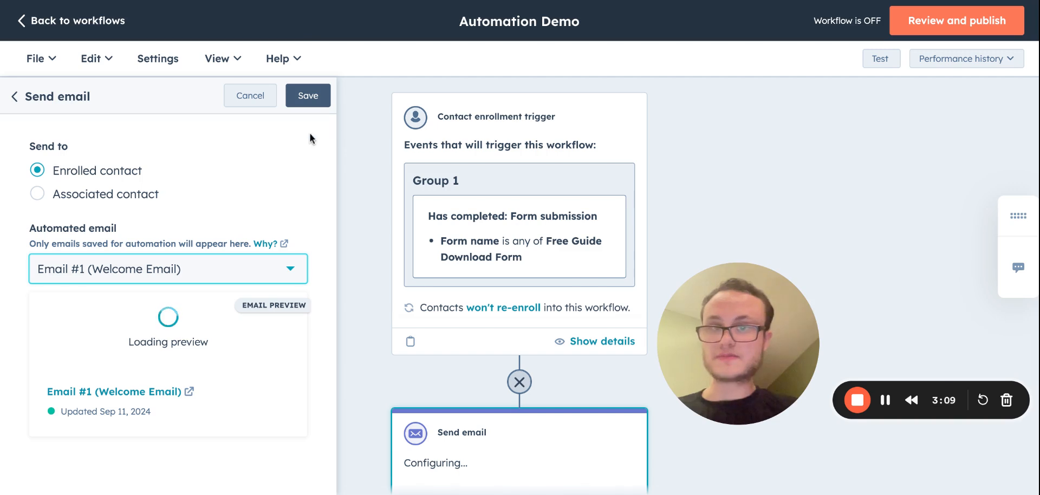
{"action": "left_click", "coordinate": [314, 100]}
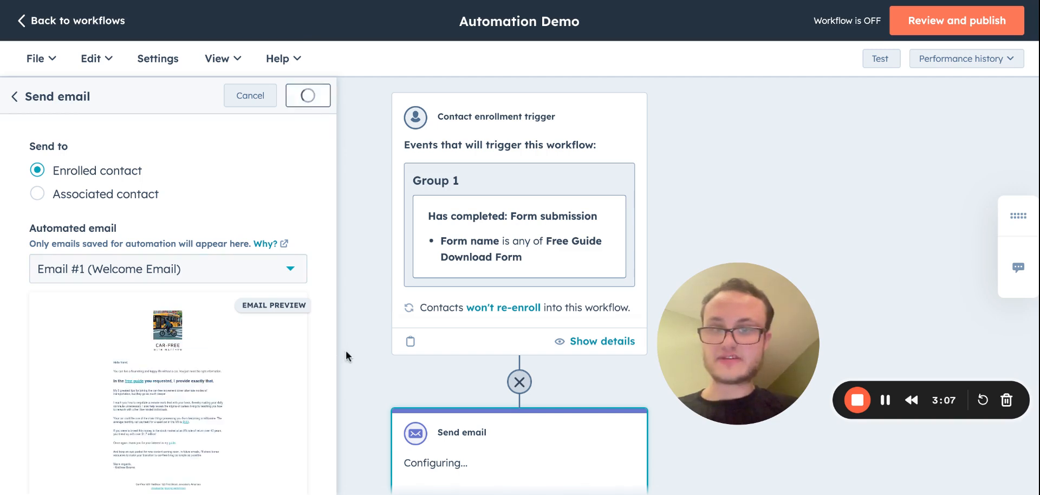
Add a delay after the welcome email with a set amount of time of 3 days, and save it.
{"action": "scroll", "coordinate": [355, 365], "scroll_direction": "down", "scroll_amount": 5}
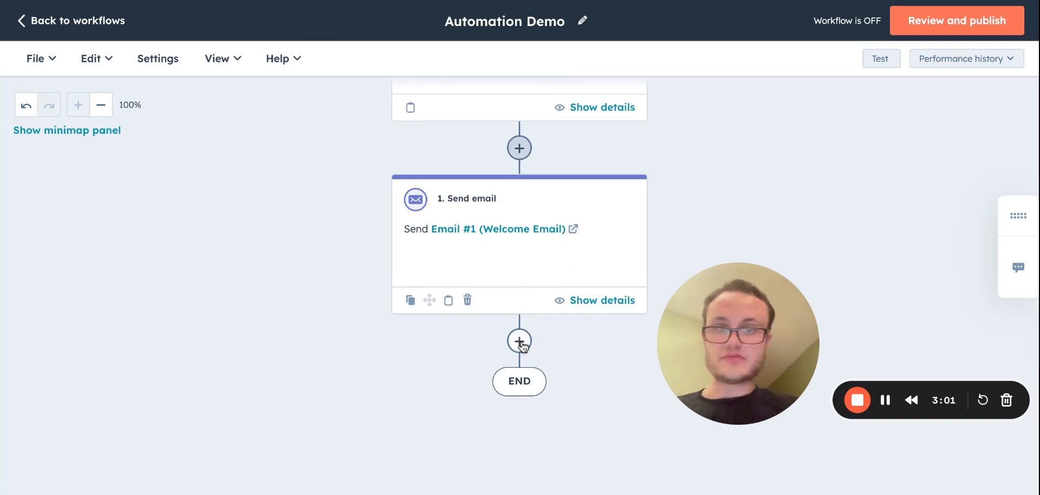
{"action": "left_click", "coordinate": [520, 341]}
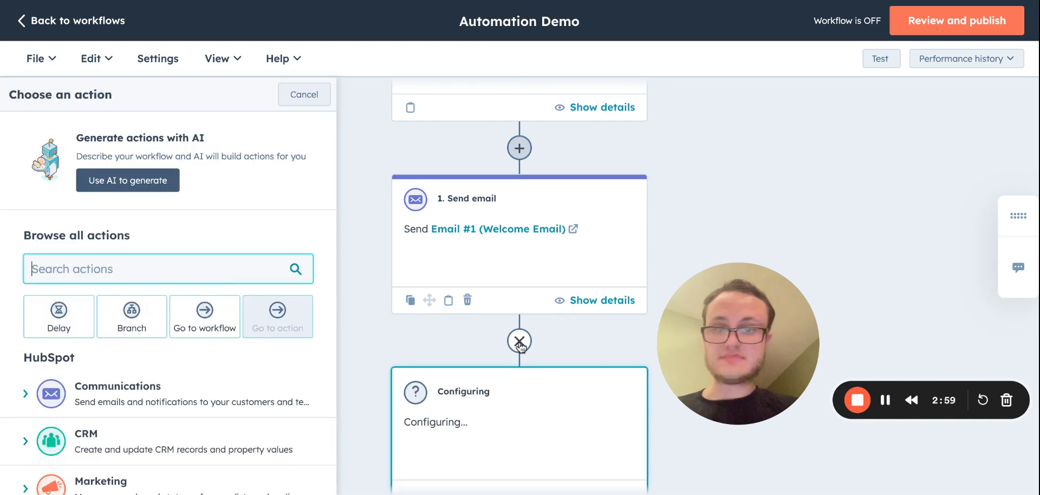
{"action": "left_click", "coordinate": [60, 324]}
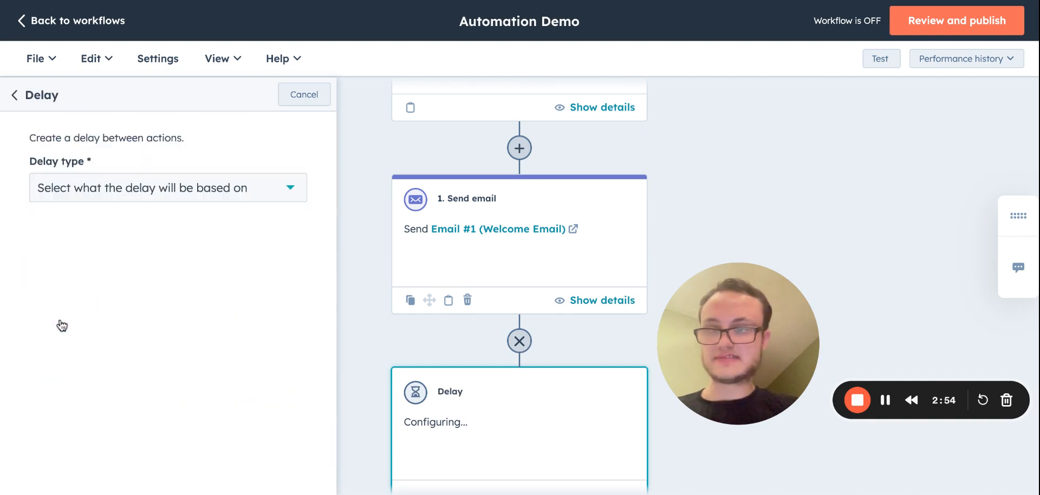
{"action": "left_click", "coordinate": [169, 187]}
{"action": "left_click", "coordinate": [116, 368]}
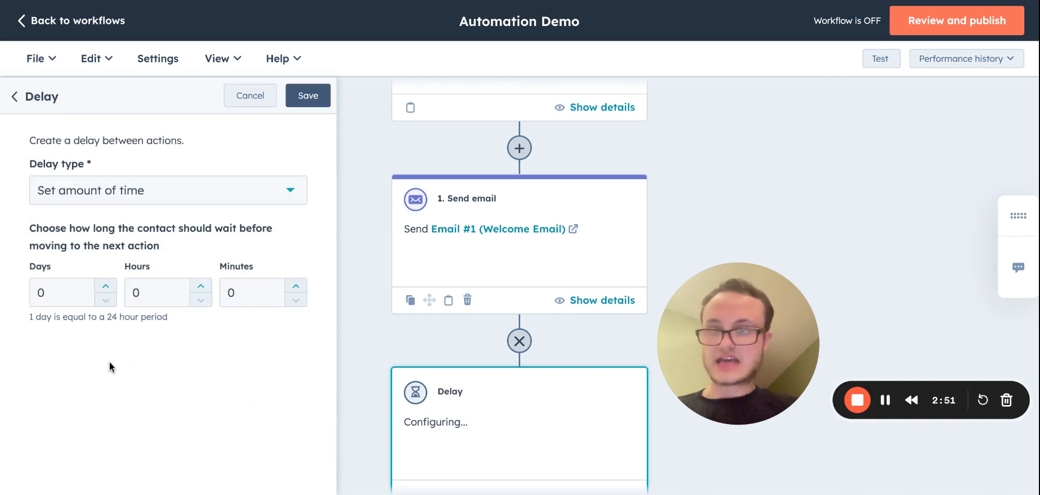
{"action": "left_click", "coordinate": [105, 287]}
{"action": "left_click", "coordinate": [105, 287]}
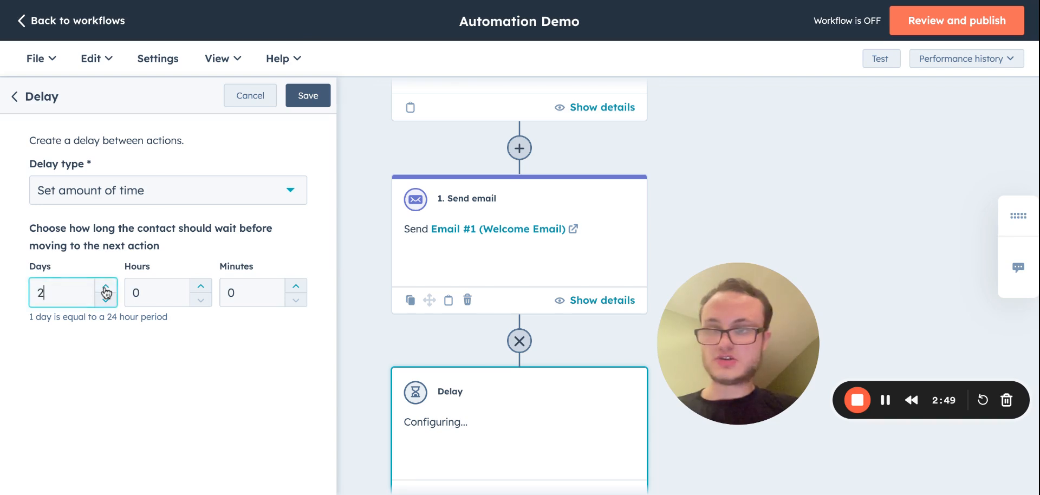
{"action": "left_click", "coordinate": [105, 287]}
{"action": "left_click", "coordinate": [324, 96]}
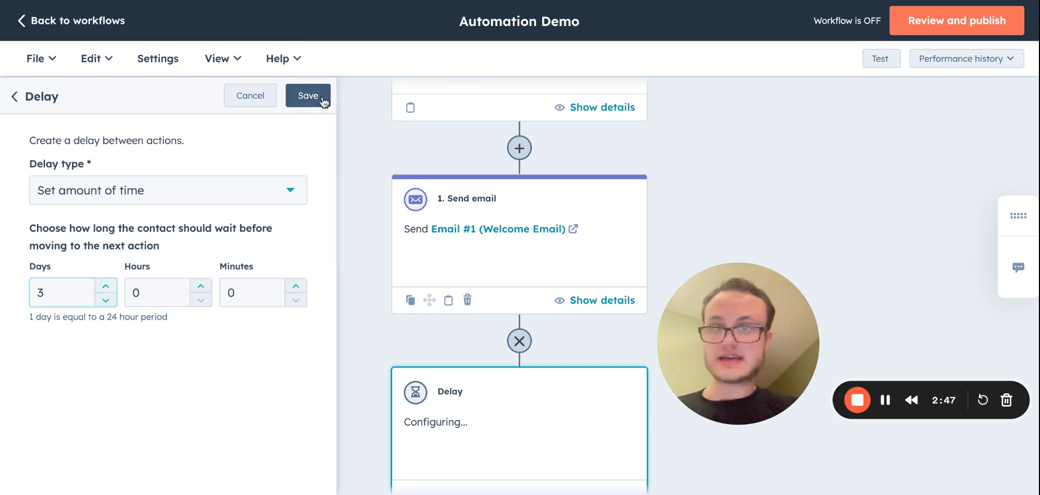
Add a Send email action after the 3-day delay that sends Email #2 to the enrolled contact, and save it.
{"action": "scroll", "coordinate": [340, 353], "scroll_direction": "down", "scroll_amount": 4}
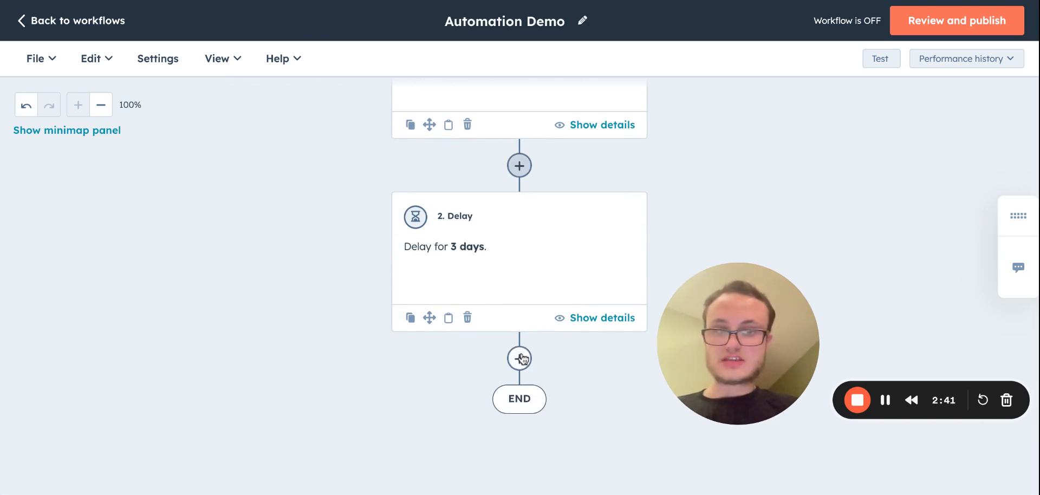
{"action": "left_click", "coordinate": [519, 358]}
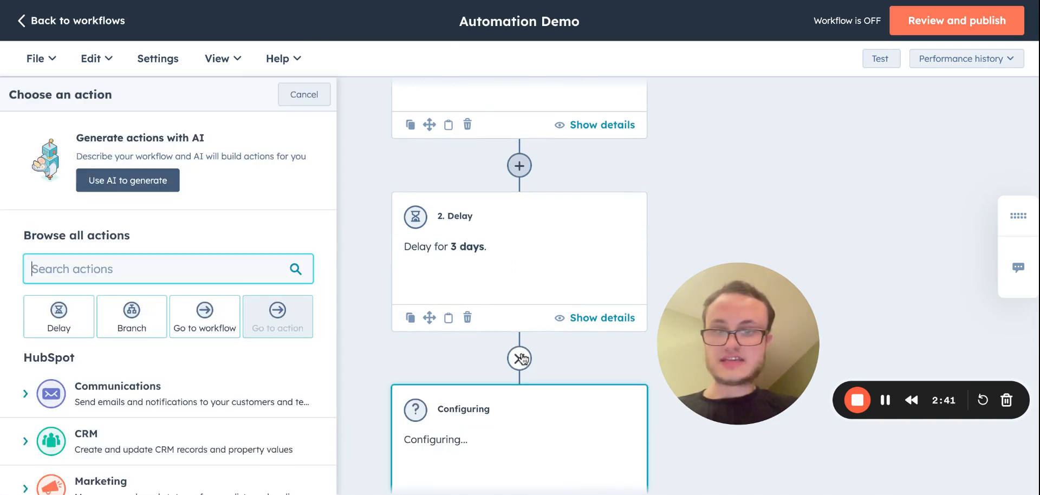
{"action": "left_click", "coordinate": [120, 395]}
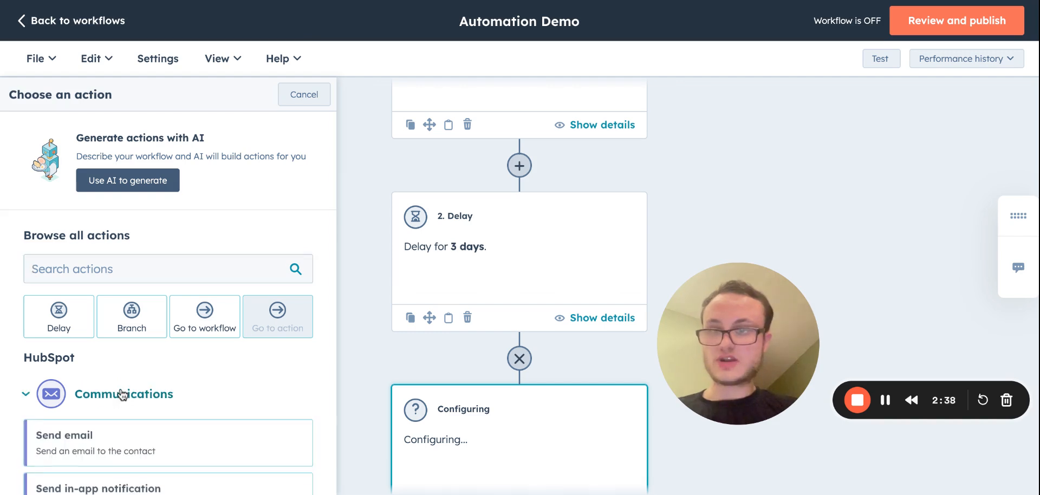
{"action": "left_click", "coordinate": [103, 449]}
{"action": "left_click", "coordinate": [143, 270]}
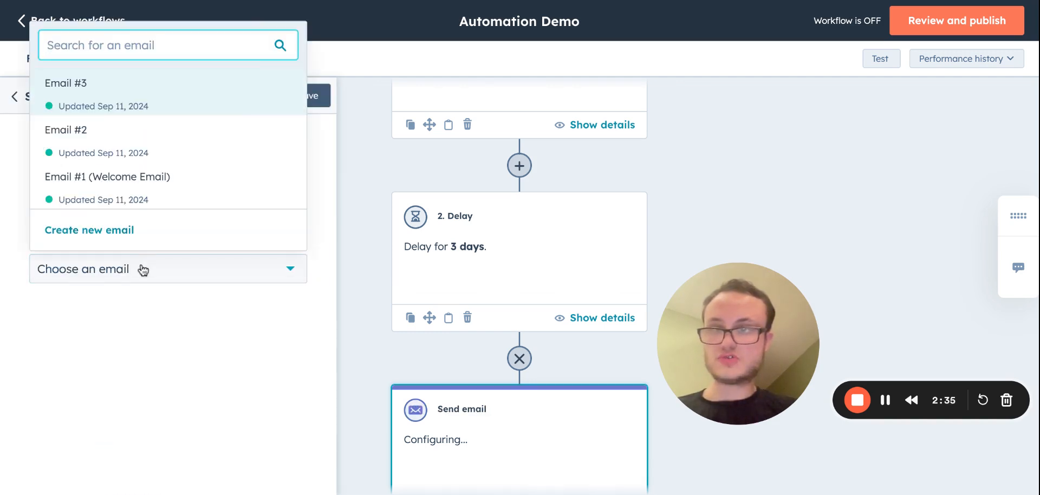
{"action": "left_click", "coordinate": [108, 135]}
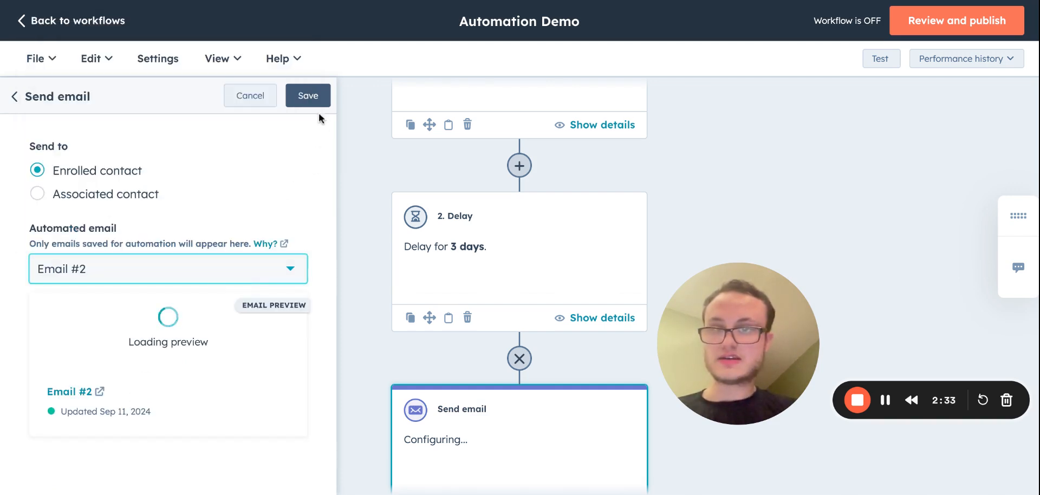
{"action": "left_click", "coordinate": [312, 98]}
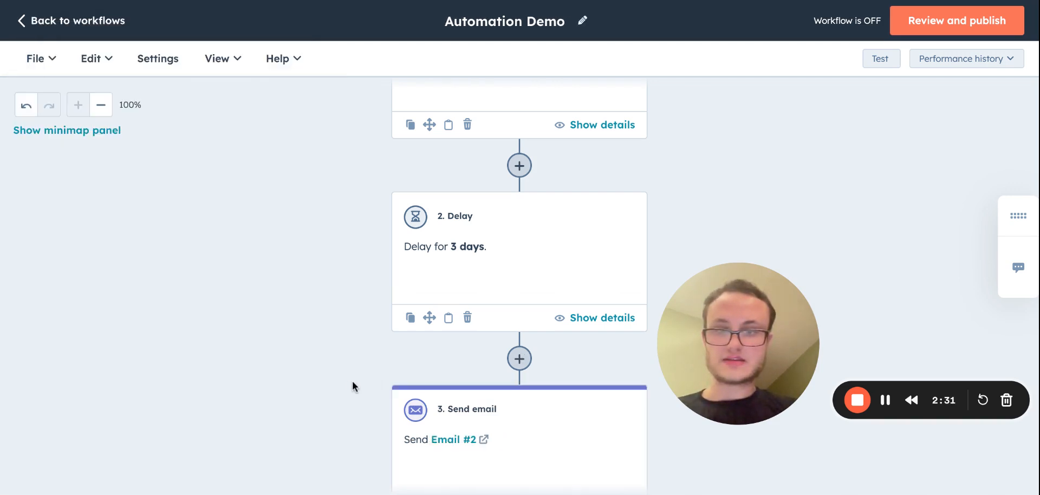
Add a delay after the Email #2 action with a set amount of time of 3 days, and save it.
{"action": "scroll", "coordinate": [346, 385], "scroll_direction": "down", "scroll_amount": 4}
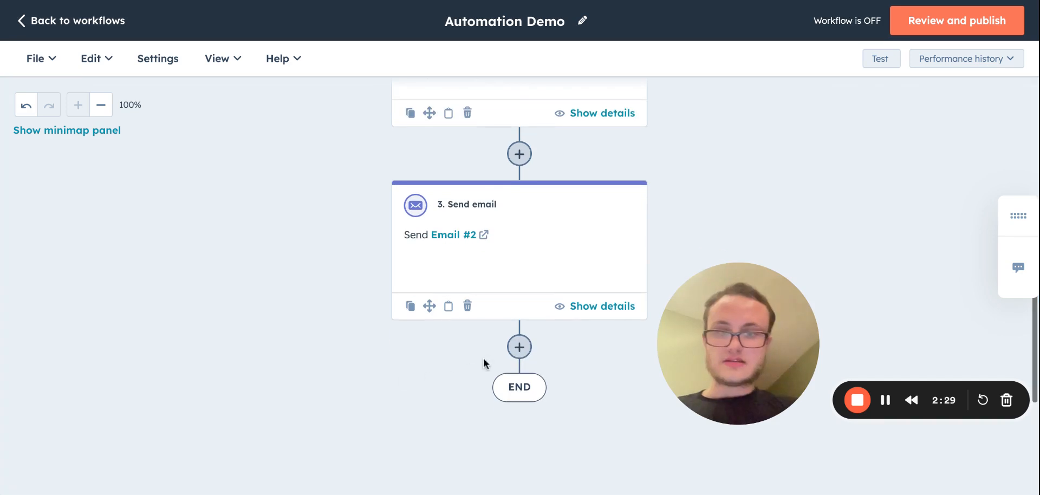
{"action": "left_click", "coordinate": [519, 347]}
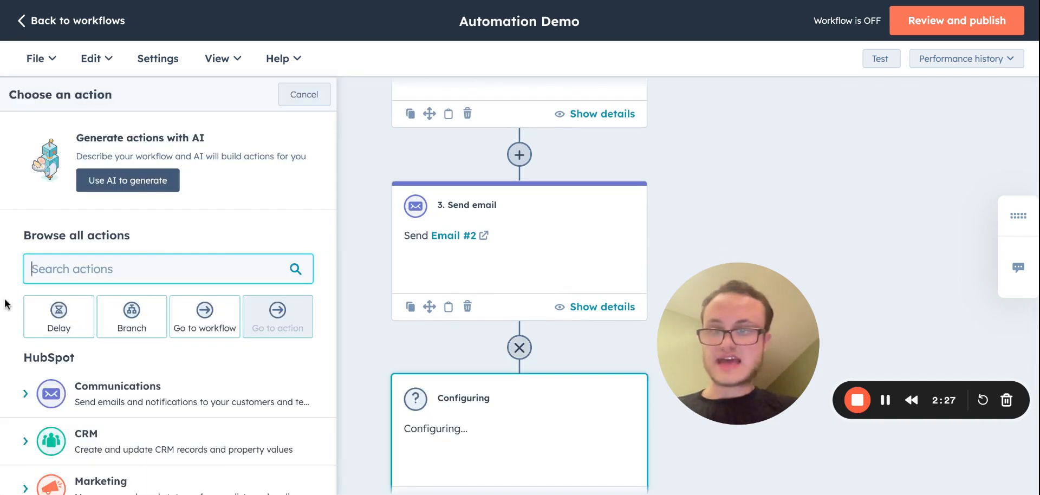
{"action": "left_click", "coordinate": [48, 321]}
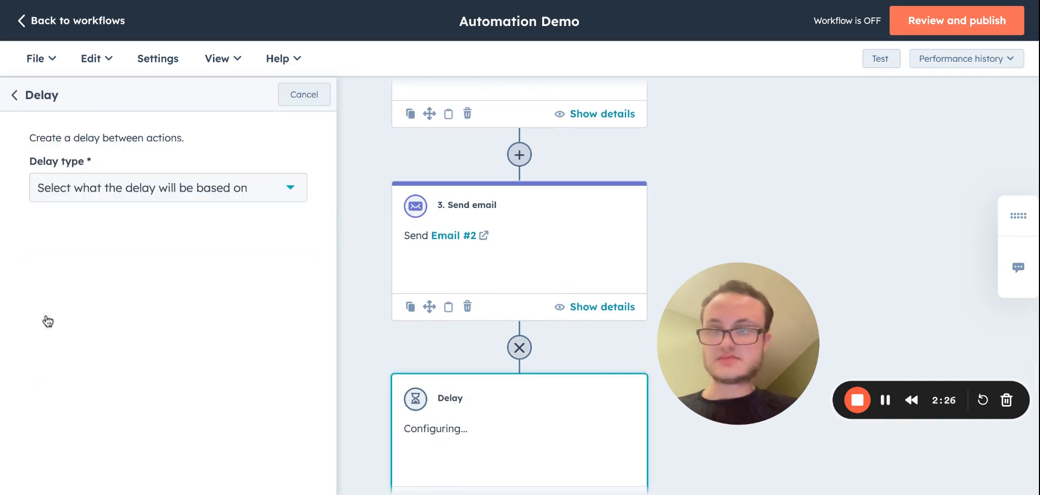
{"action": "left_click", "coordinate": [129, 199]}
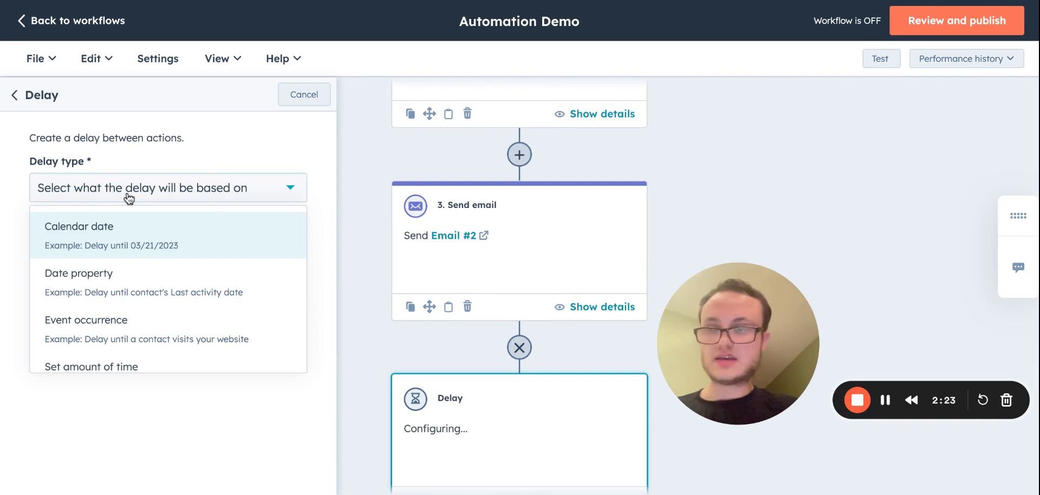
{"action": "left_click", "coordinate": [113, 366]}
{"action": "left_click", "coordinate": [106, 287]}
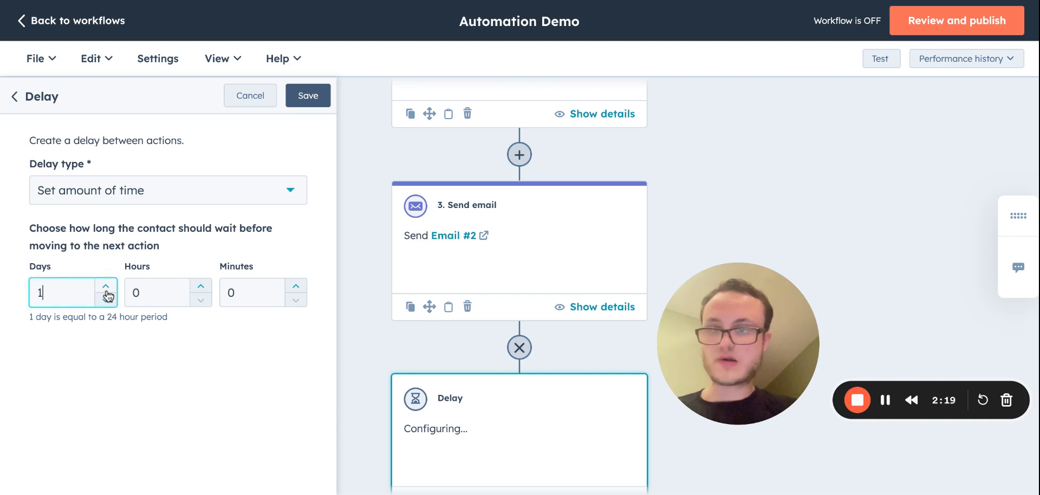
{"action": "left_click", "coordinate": [106, 287]}
{"action": "left_click", "coordinate": [106, 287]}
{"action": "left_click", "coordinate": [309, 97]}
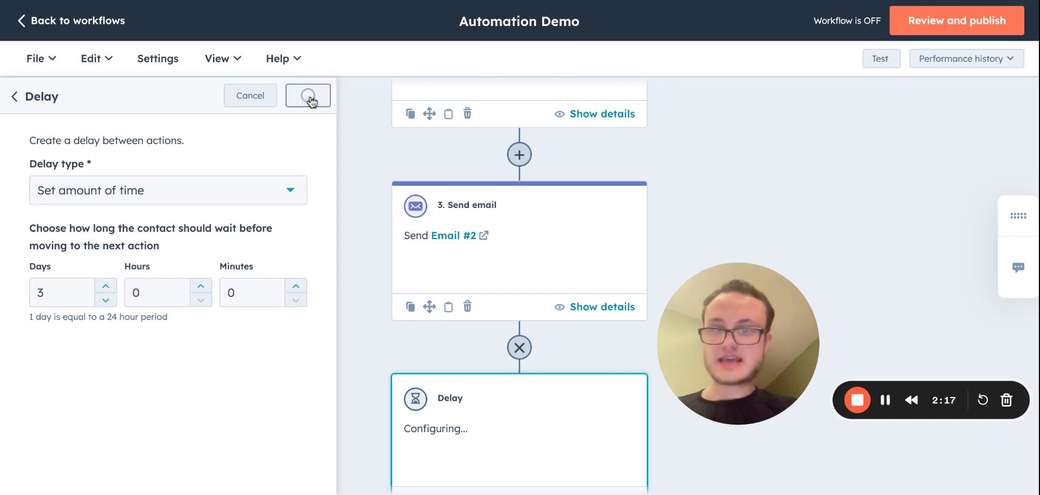
Add an AND/OR logic branch after the second delay and name its first branch "Opened email #2".
{"action": "scroll", "coordinate": [310, 372], "scroll_direction": "down", "scroll_amount": 2}
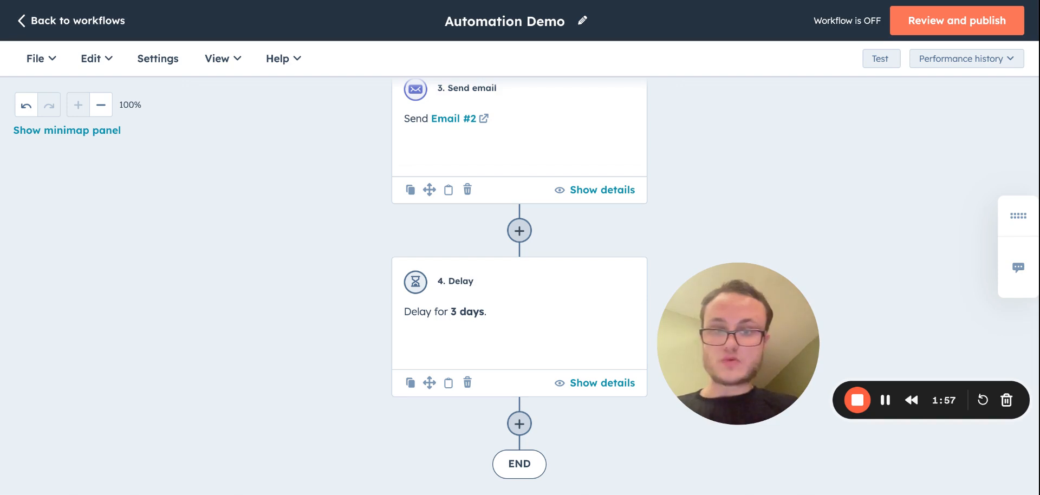
{"action": "left_click", "coordinate": [519, 423]}
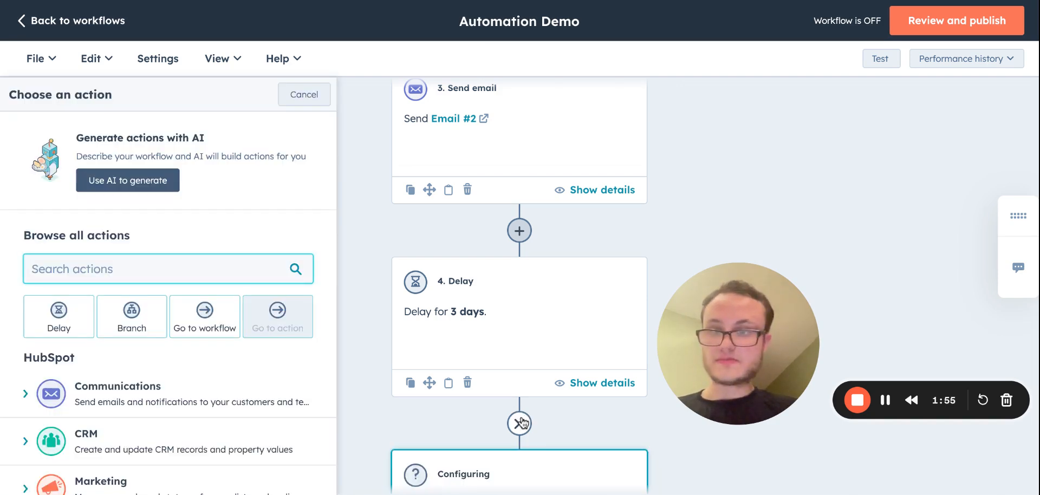
{"action": "left_click", "coordinate": [132, 323]}
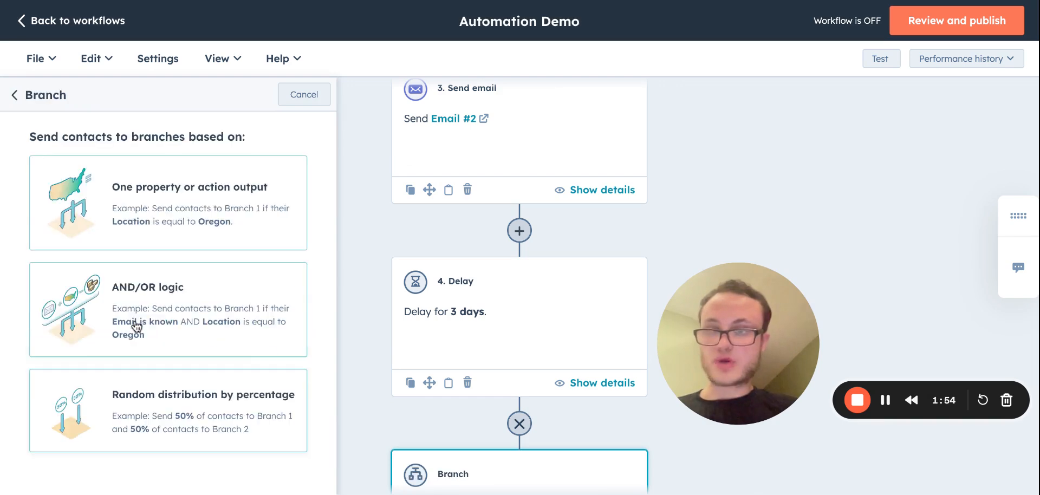
{"action": "left_click", "coordinate": [187, 308]}
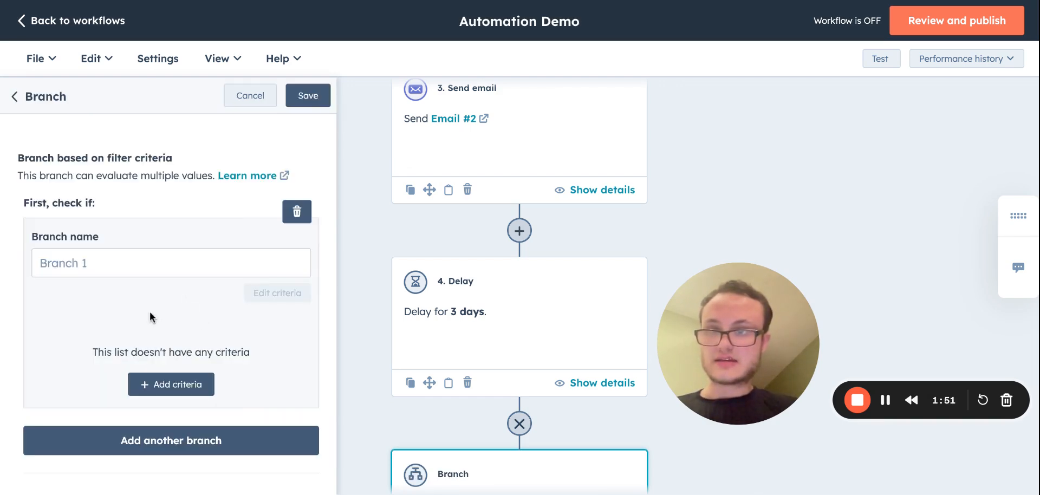
{"action": "left_click", "coordinate": [95, 262]}
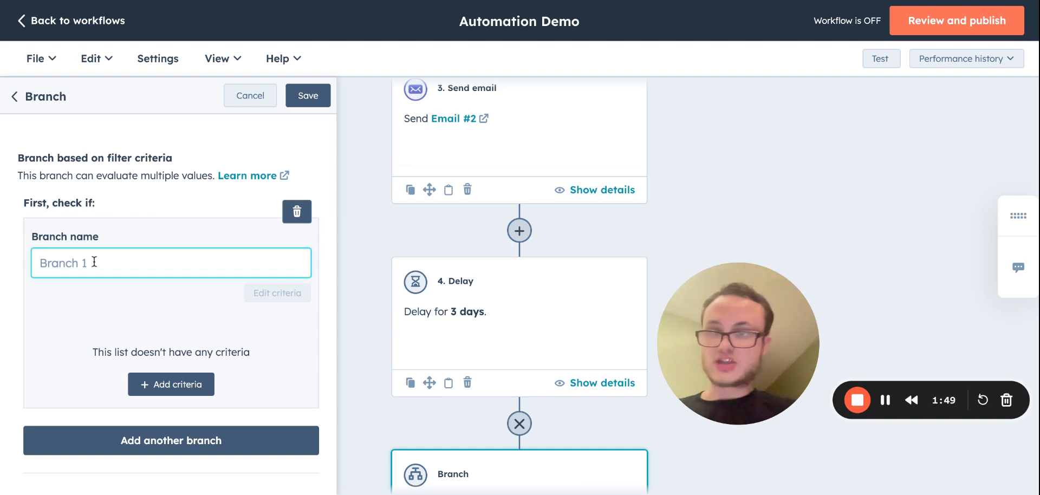
{"action": "type", "text": "Opened "}
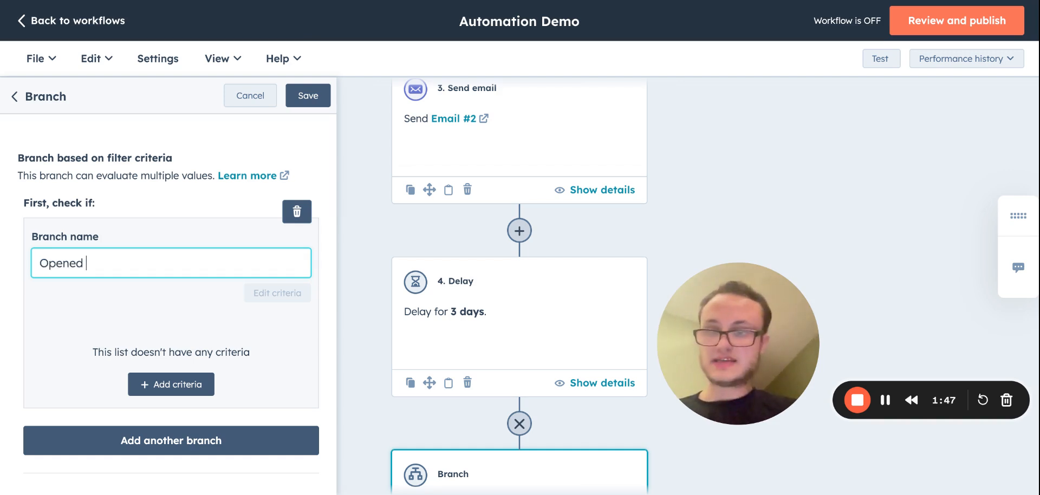
{"action": "type", "text": "email #2"}
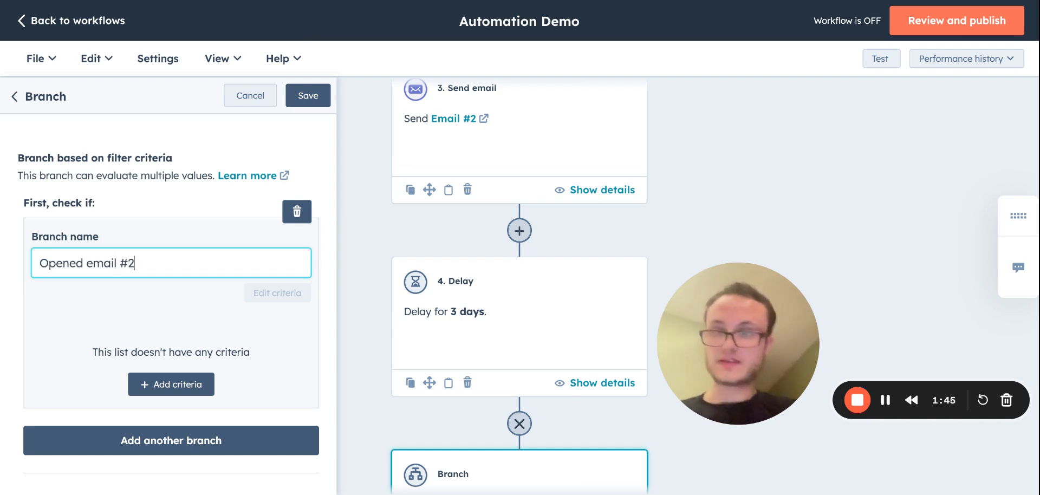
Set the branch criteria to the marketing email Email #2 with status Contact opened email, and save the branch.
{"action": "left_click", "coordinate": [161, 384]}
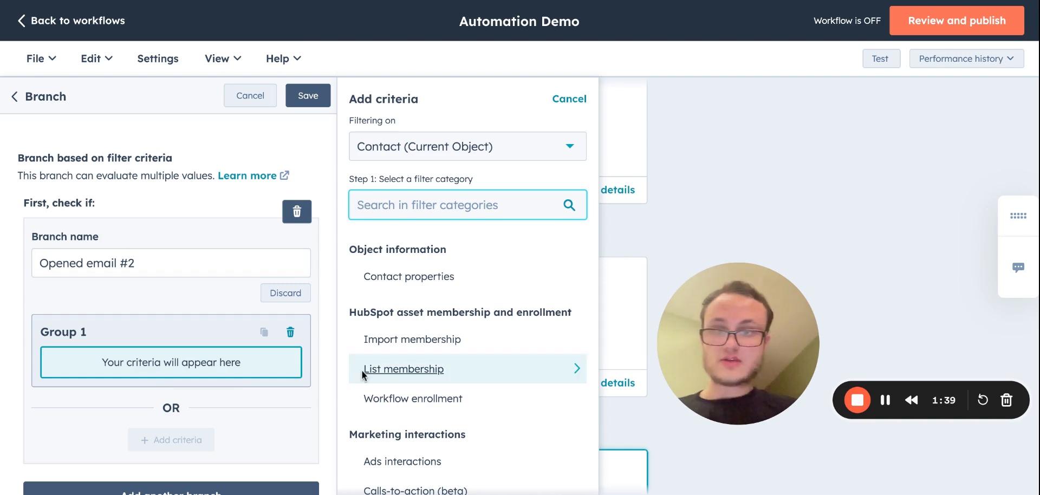
{"action": "type", "text": "Mark"}
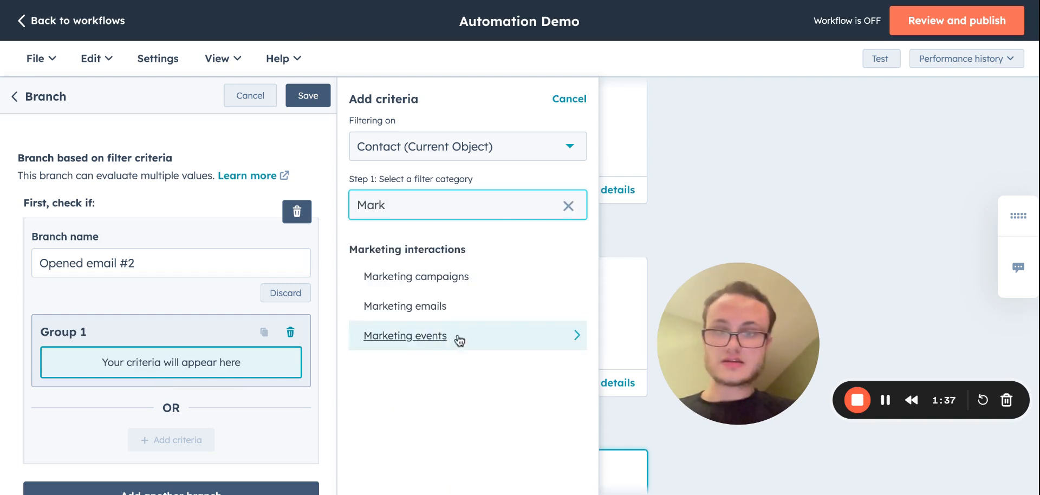
{"action": "left_click", "coordinate": [431, 307]}
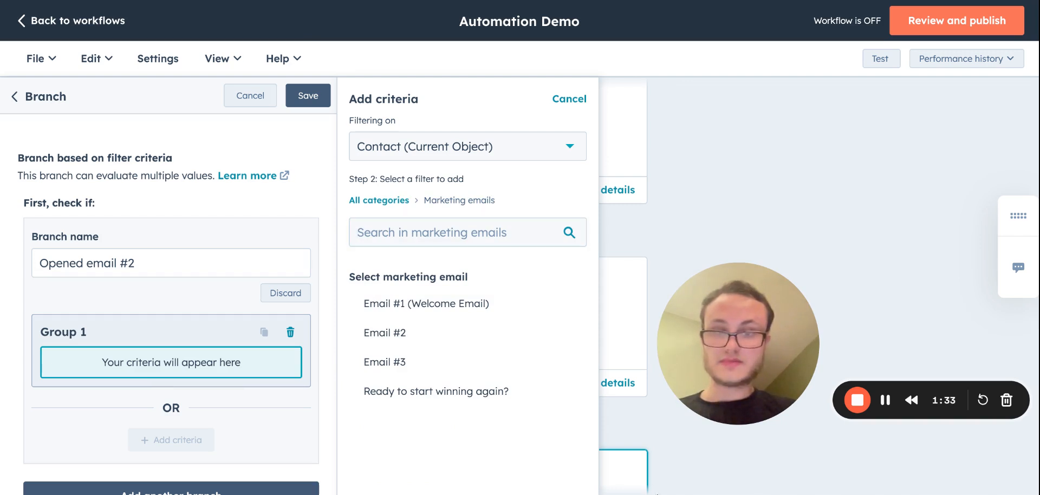
{"action": "left_click", "coordinate": [401, 336]}
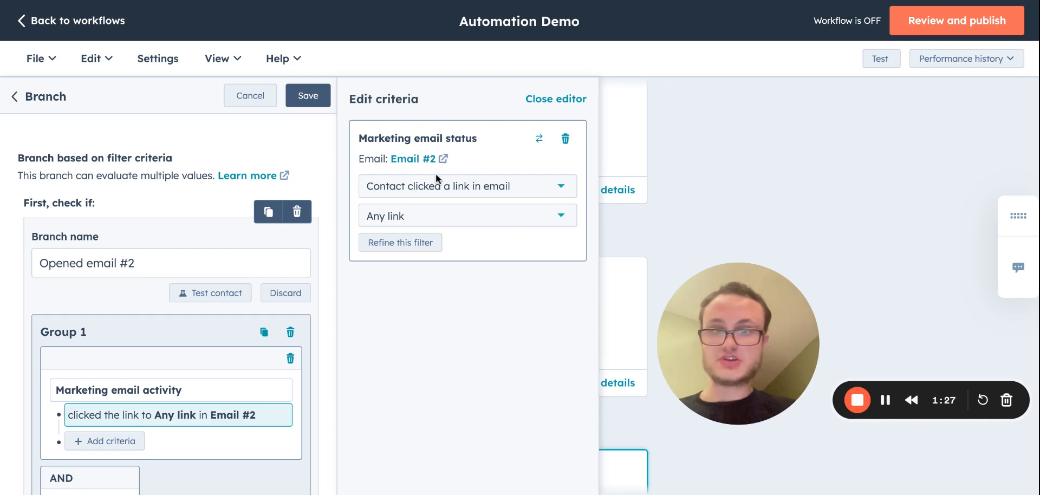
{"action": "left_click", "coordinate": [456, 189]}
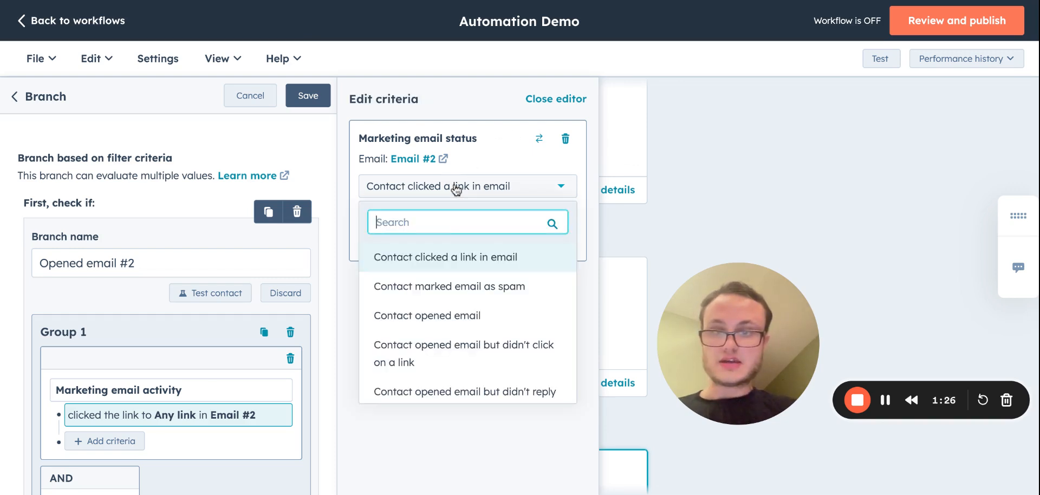
{"action": "left_click", "coordinate": [433, 317]}
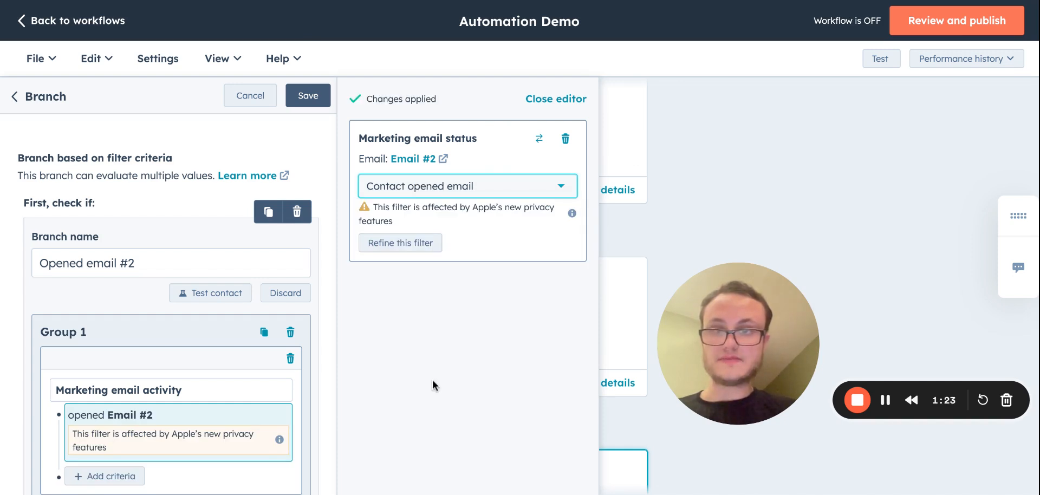
{"action": "left_click", "coordinate": [308, 95]}
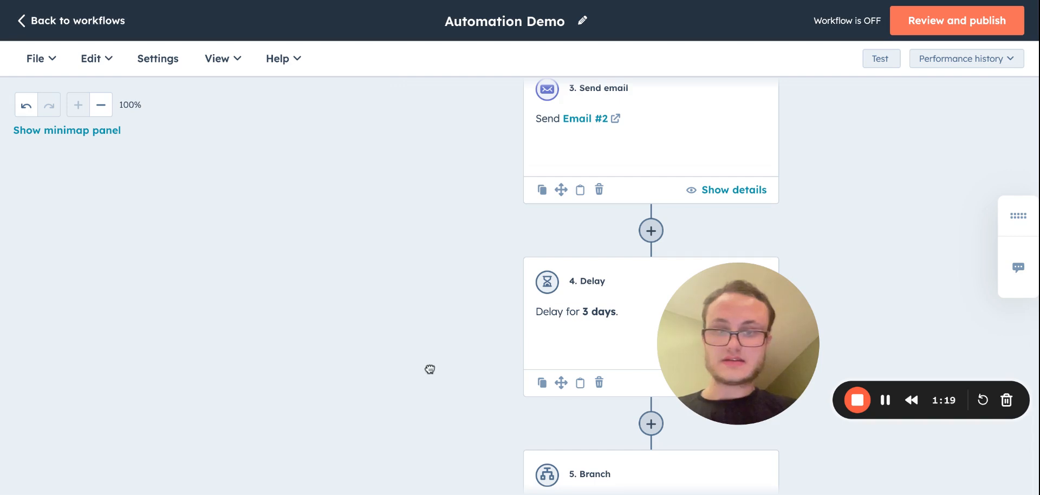
Add a Send email action under the Opened email #2 branch that sends Email #3, and save it.
{"action": "scroll", "coordinate": [429, 369], "scroll_direction": "down", "scroll_amount": 6}
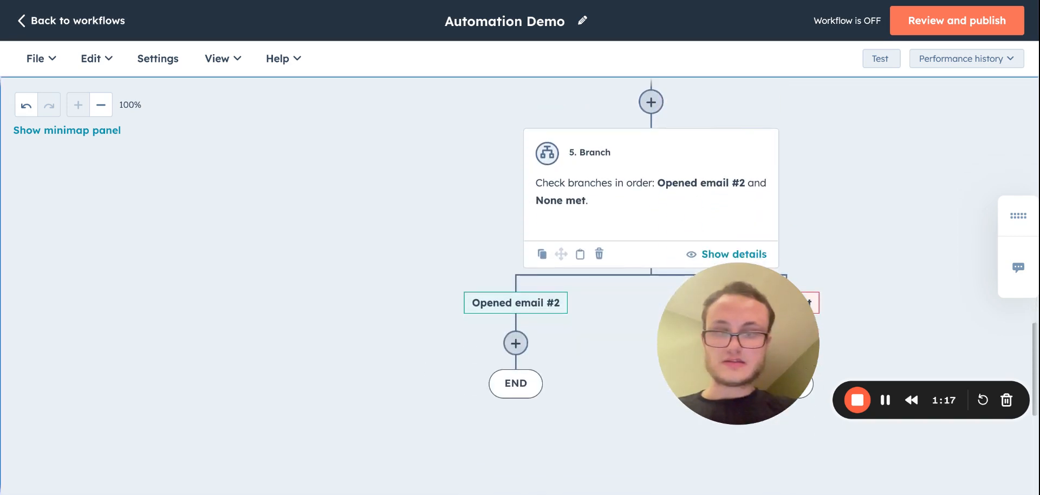
{"action": "left_click", "coordinate": [515, 343]}
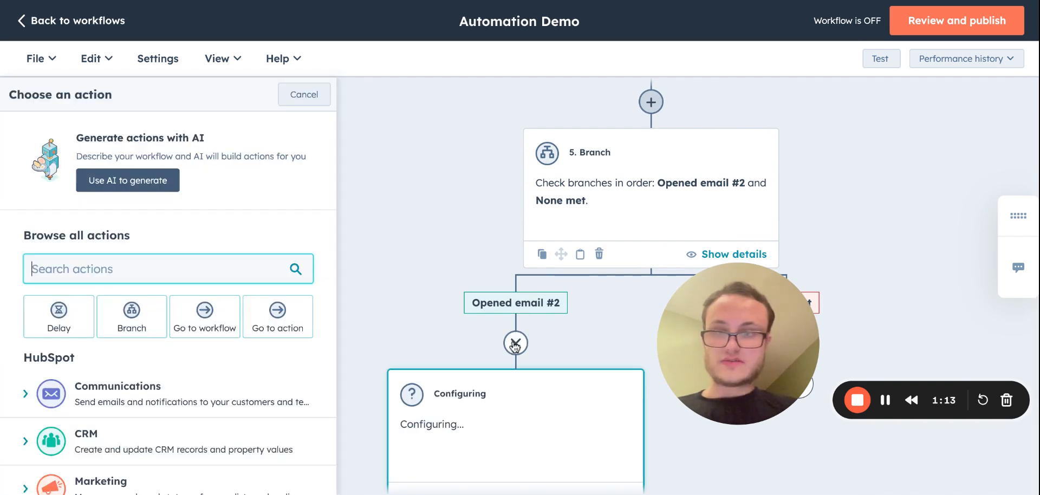
{"action": "left_click", "coordinate": [108, 394]}
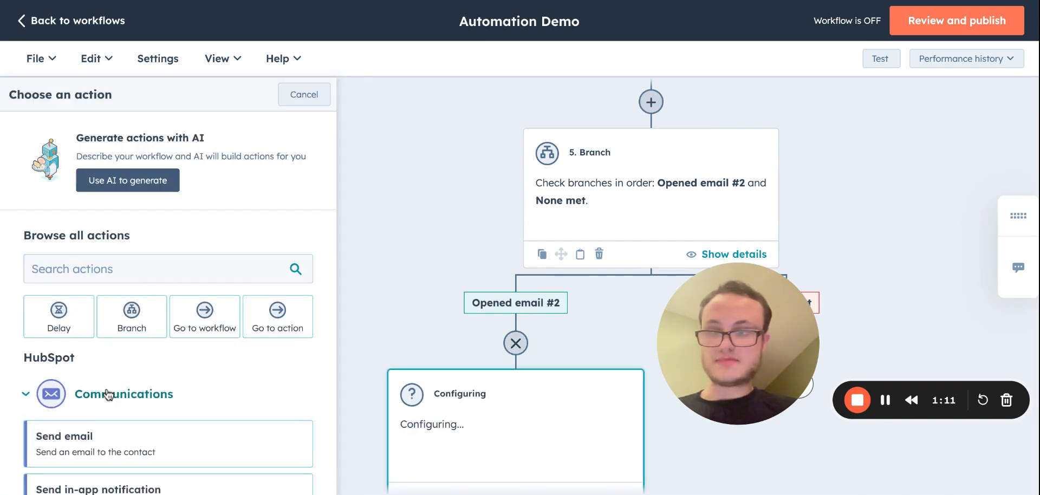
{"action": "left_click", "coordinate": [91, 443]}
{"action": "left_click", "coordinate": [124, 266]}
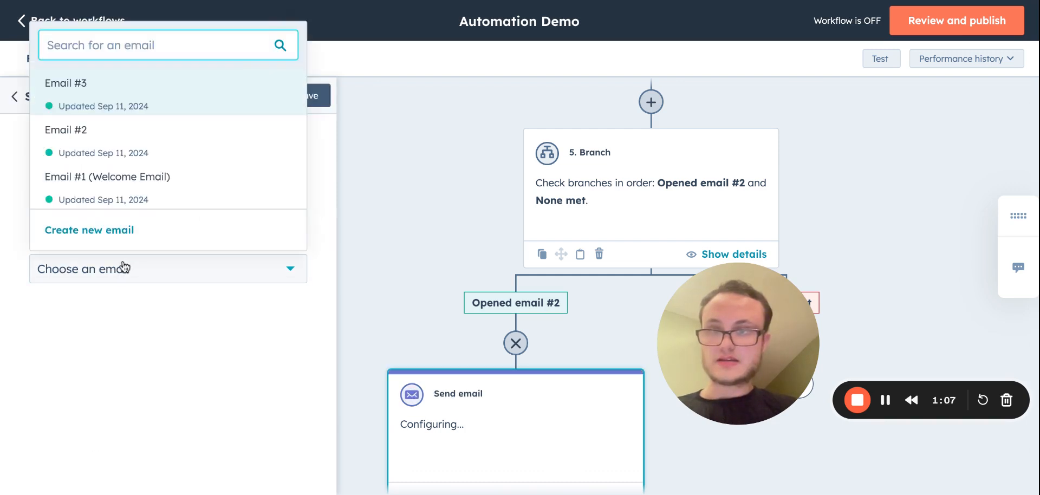
{"action": "left_click", "coordinate": [122, 91]}
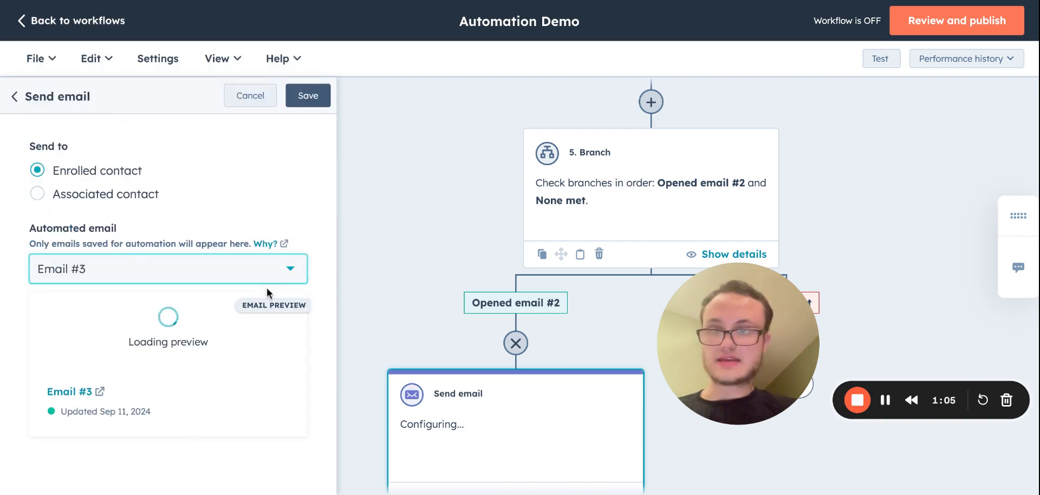
{"action": "left_click", "coordinate": [308, 96]}
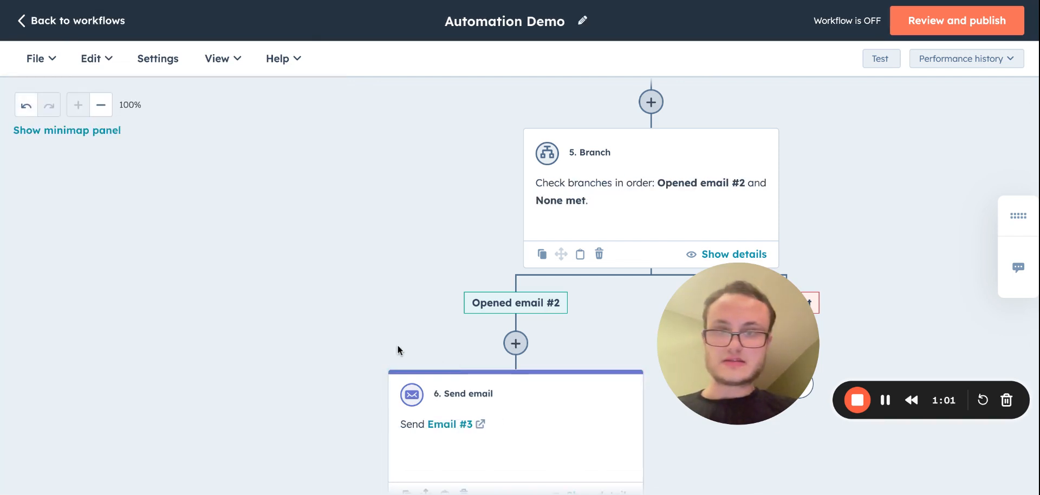
Rename the branch for contacts meeting none of the criteria to "Did not open email #2", and save the branch action.
{"action": "left_click", "coordinate": [515, 303]}
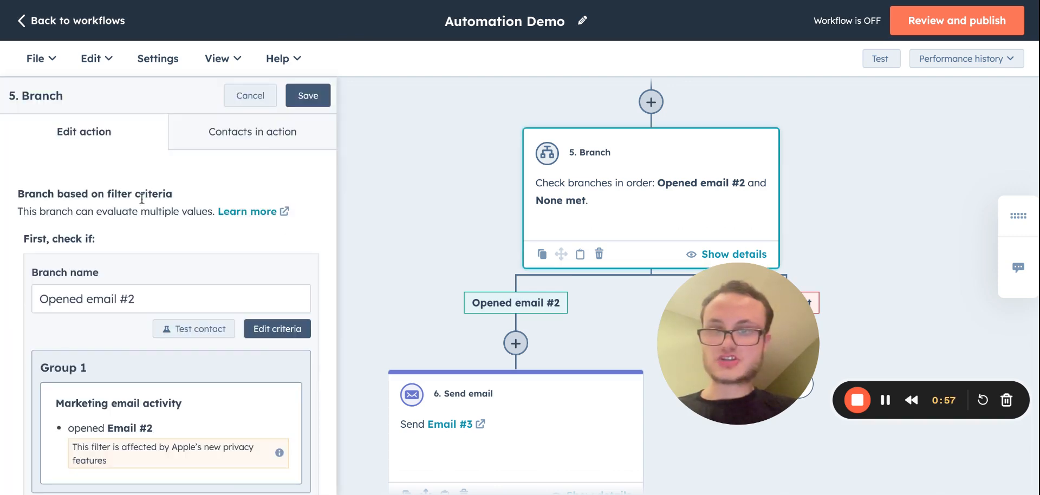
{"action": "left_click_drag", "start_coordinate": [141, 200], "coordinate": [208, 370]}
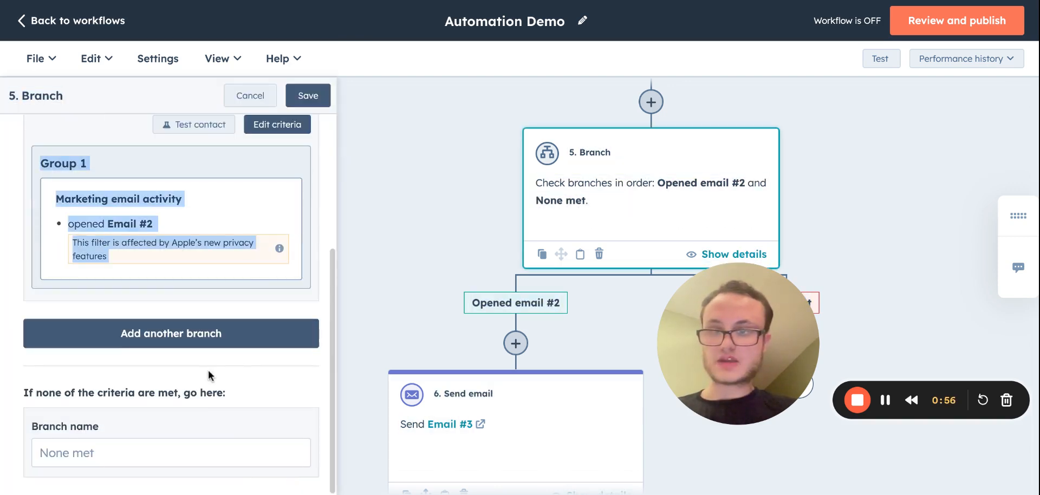
{"action": "left_click", "coordinate": [118, 450]}
{"action": "type", "text": "Did no"}
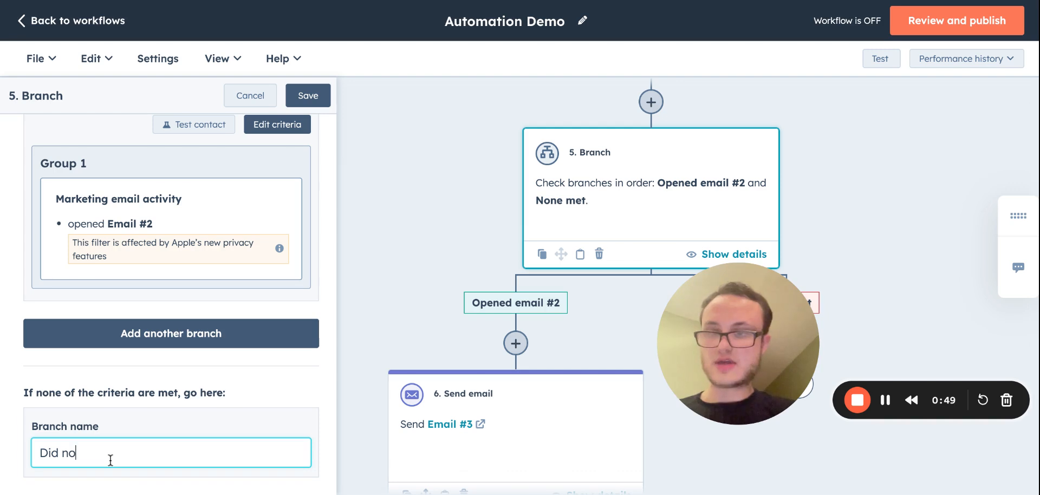
{"action": "type", "text": "t open "}
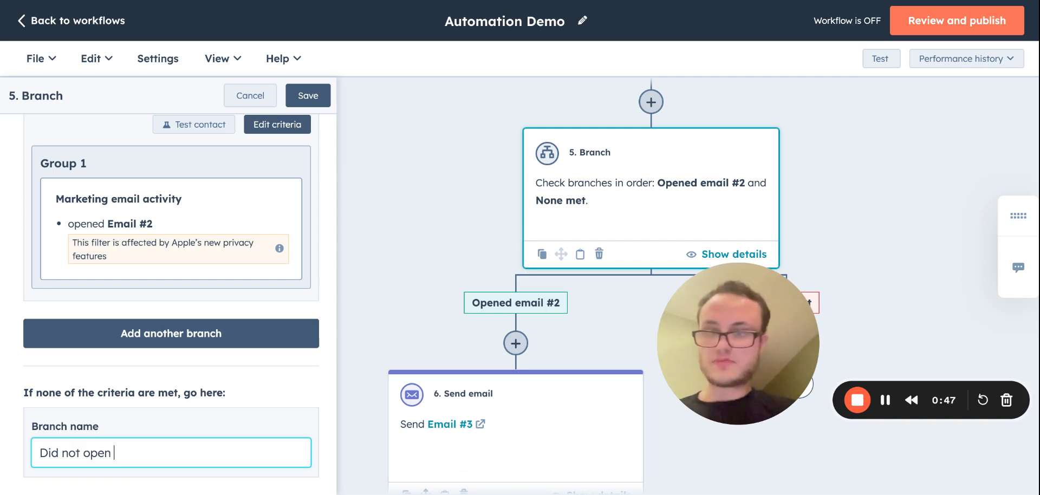
{"action": "type", "text": "email #2"}
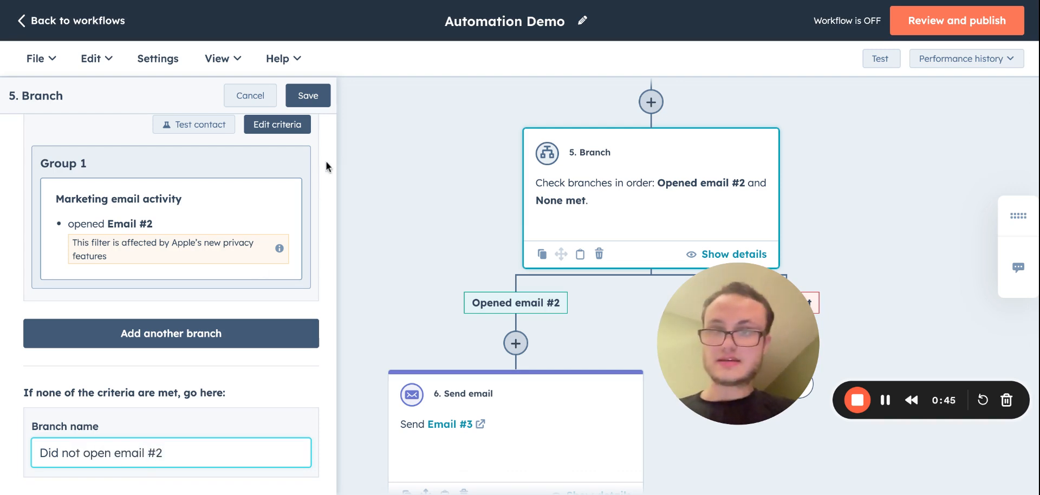
{"action": "left_click", "coordinate": [308, 94]}
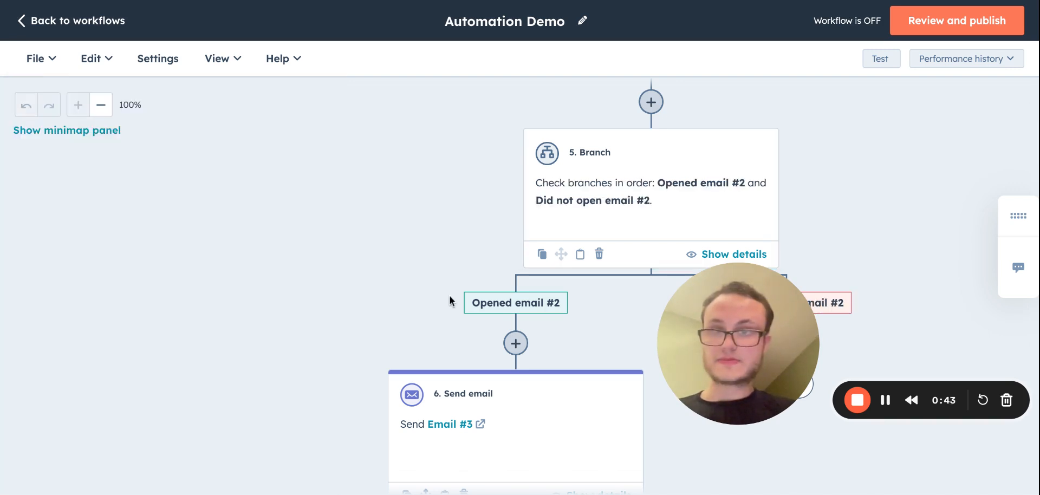
{"action": "left_click_drag", "start_coordinate": [753, 341], "coordinate": [86, 256]}
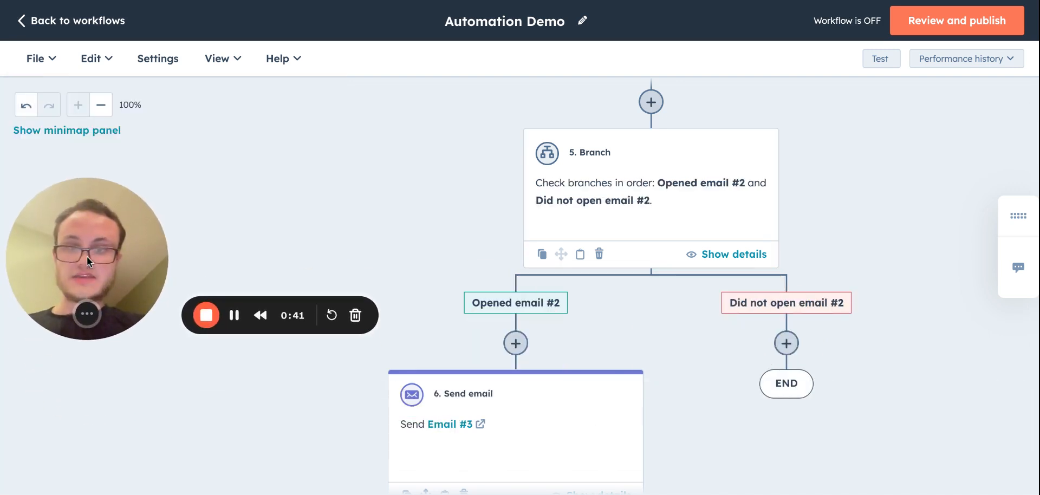